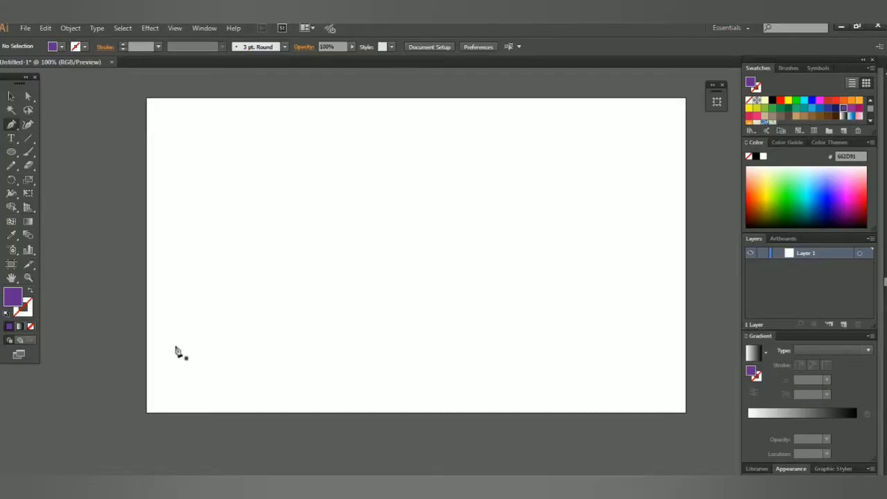
Draw the closed outline of the left mountain, with its peak and a flat base.
click(175, 346)
drag(278, 275, 309, 244)
drag(359, 189, 363, 228)
drag(360, 223, 356, 266)
drag(359, 301, 343, 332)
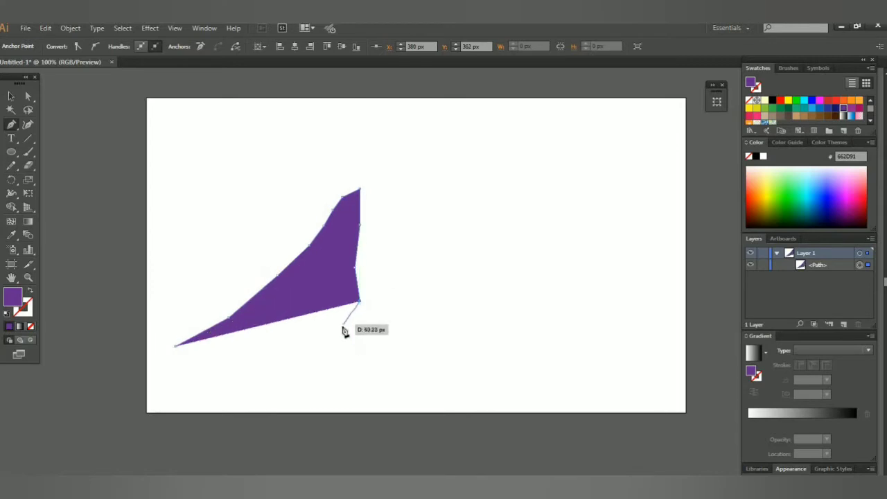
click(343, 327)
click(345, 351)
click(171, 355)
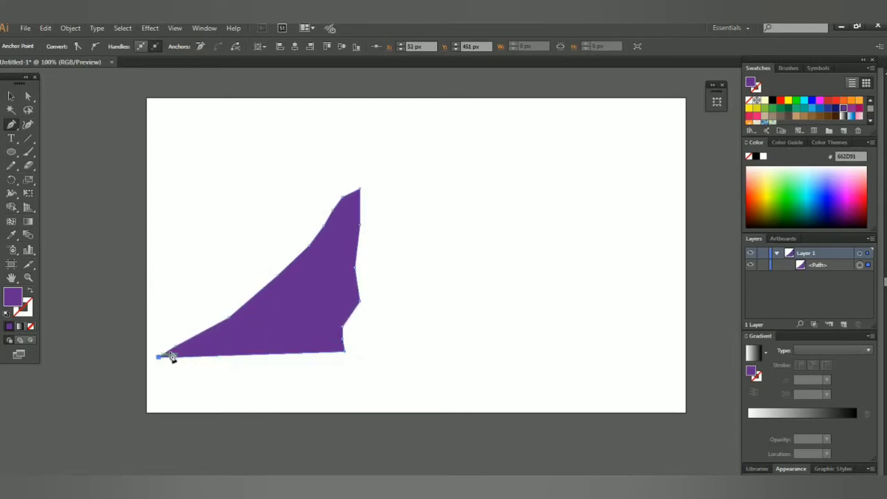
drag(171, 357, 177, 351)
Trace the lit face's jagged ridge from the base up to the peak.
click(362, 357)
click(293, 344)
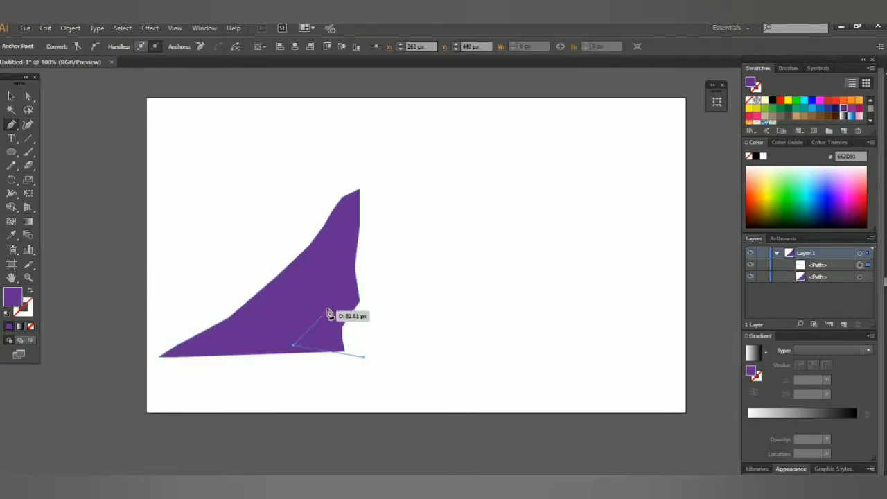
click(330, 313)
click(323, 269)
click(349, 236)
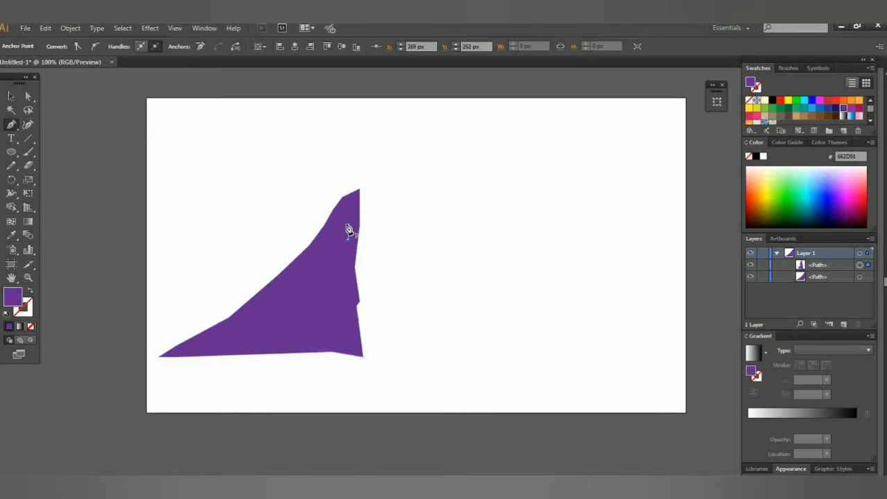
click(342, 222)
click(360, 189)
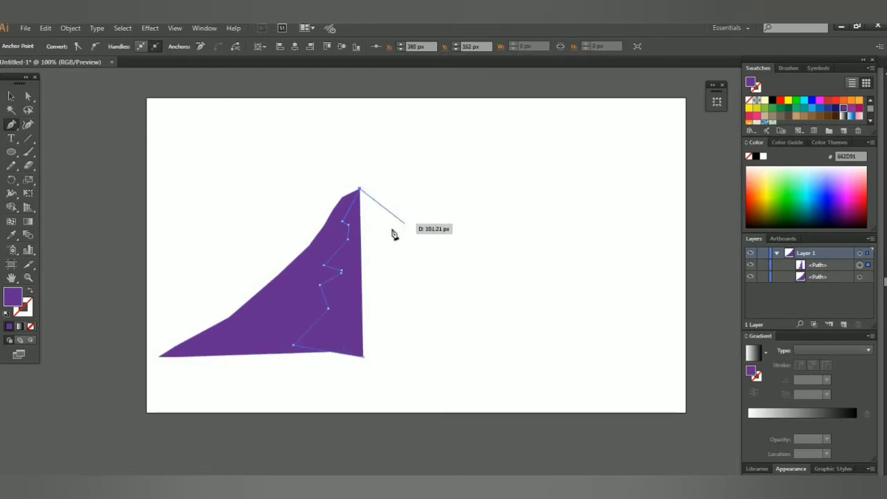
Continue the lit face down the stepped right slope to the base.
click(381, 206)
click(400, 225)
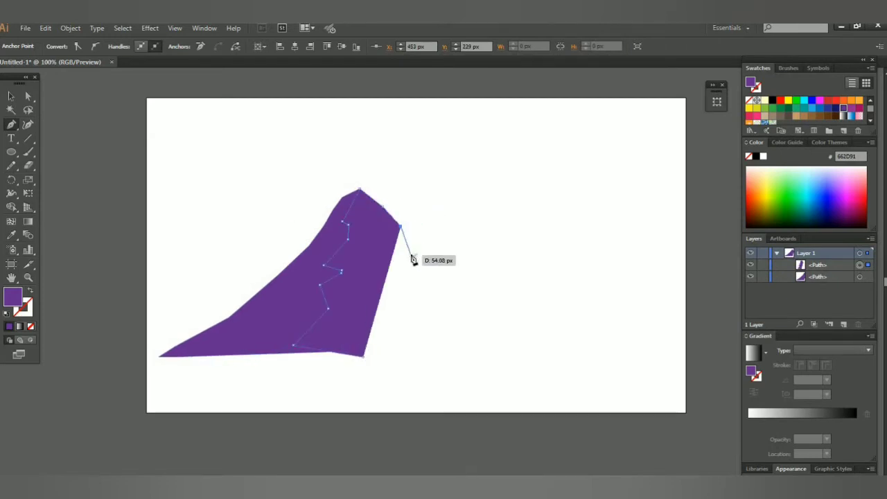
click(410, 255)
click(444, 266)
click(447, 285)
click(474, 305)
click(491, 321)
click(505, 338)
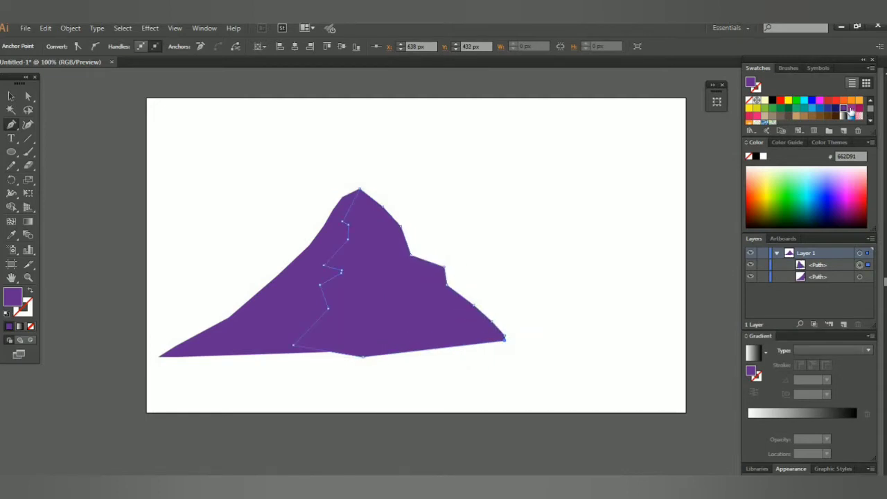
Fill the lit face magenta, undoing a dark purple trial, and deselect.
click(852, 109)
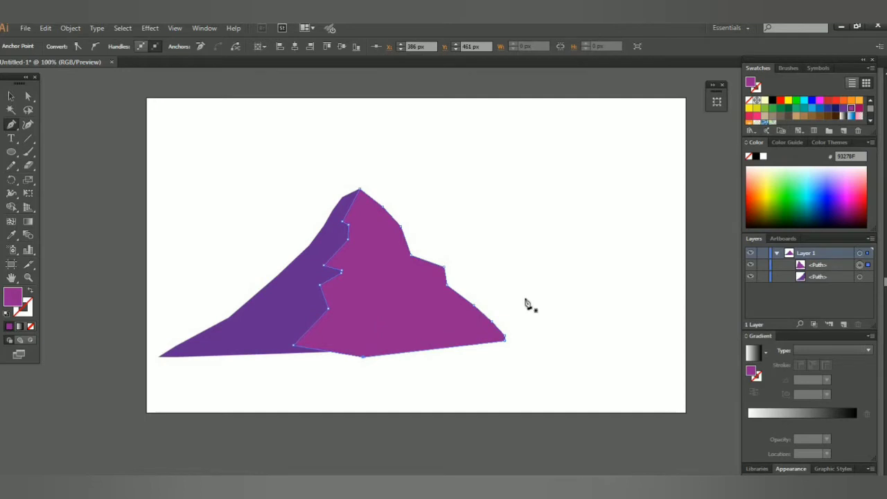
click(844, 108)
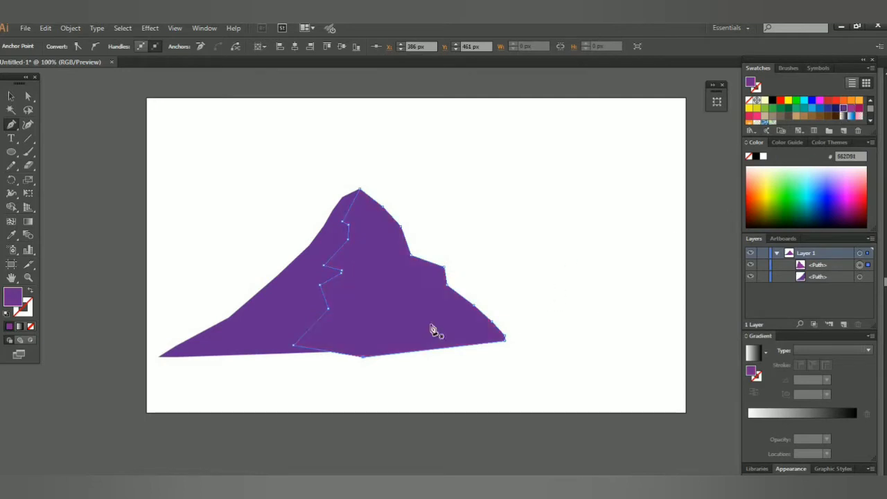
key(ctrl+z)
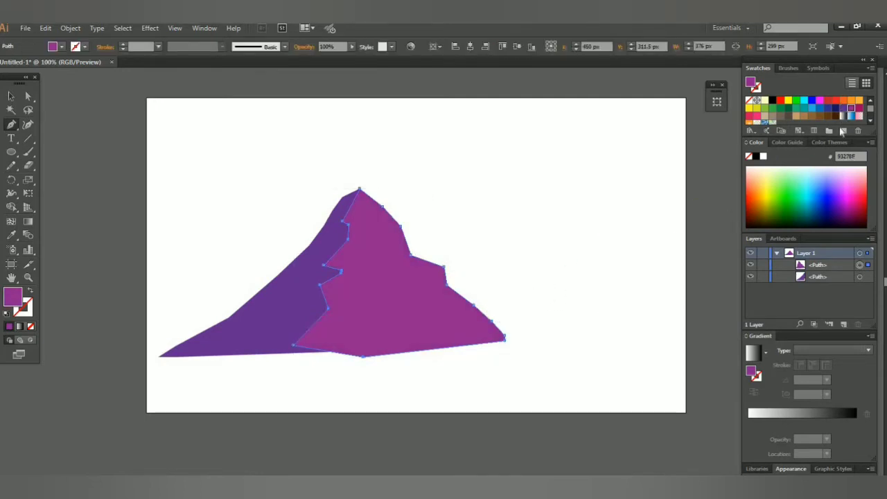
click(843, 111)
key(ctrl+z)
click(15, 97)
click(562, 201)
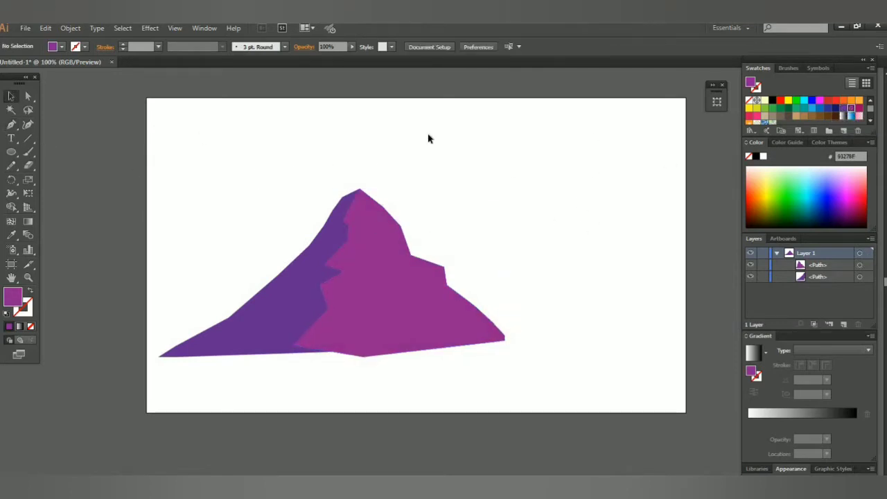
Draw the second mountain's outline on the right, with a peak and flat base.
click(13, 126)
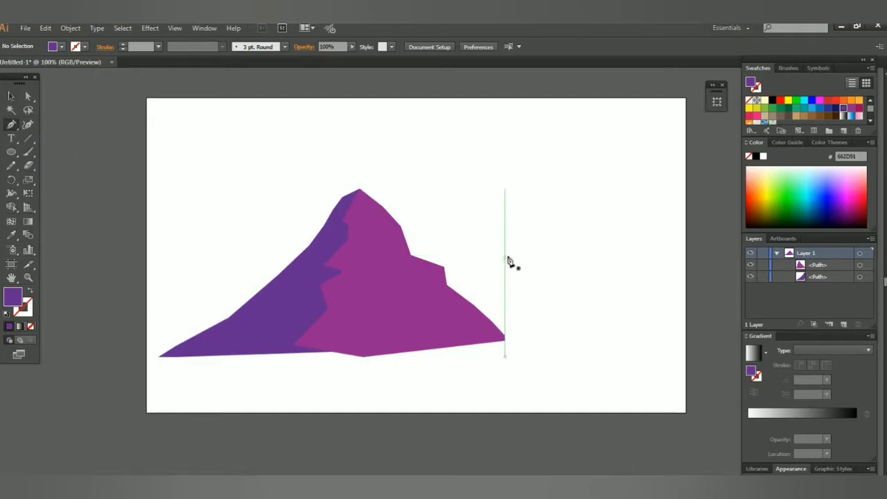
click(495, 303)
click(532, 271)
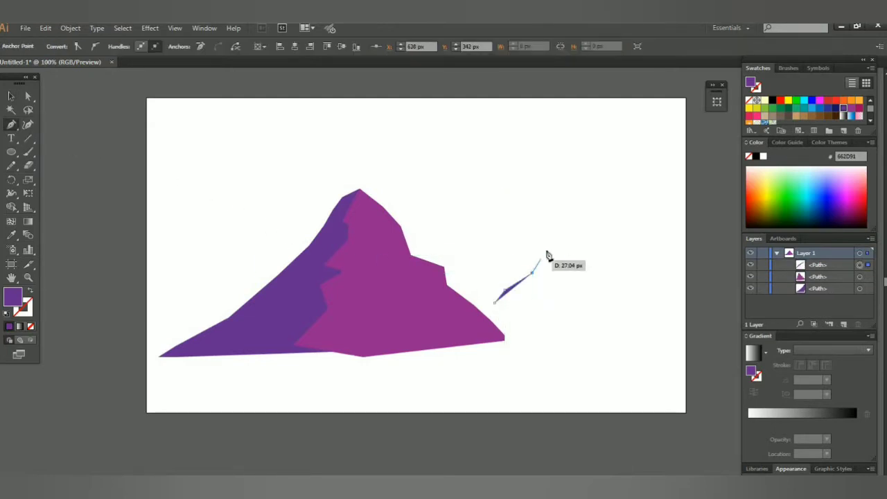
click(546, 248)
click(579, 221)
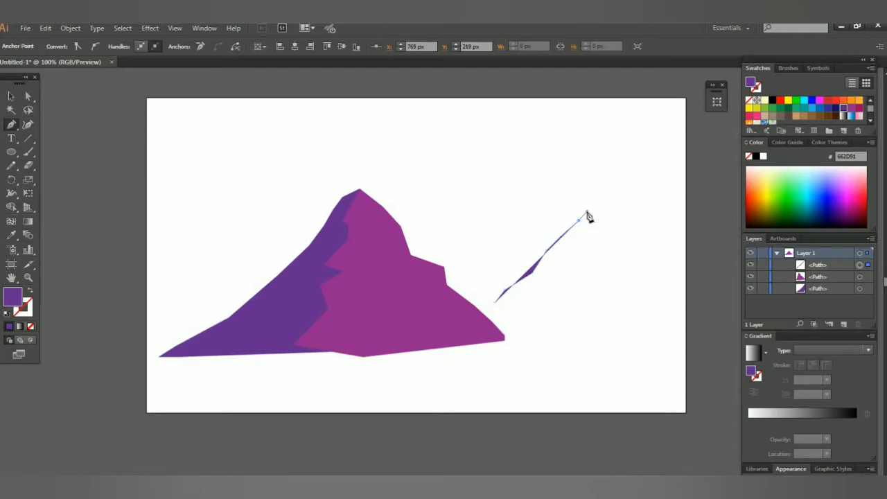
click(588, 207)
click(592, 203)
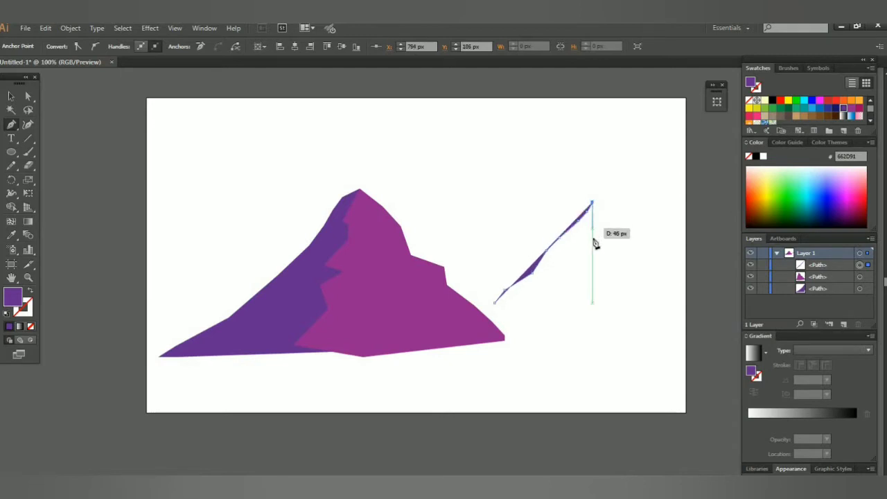
click(593, 308)
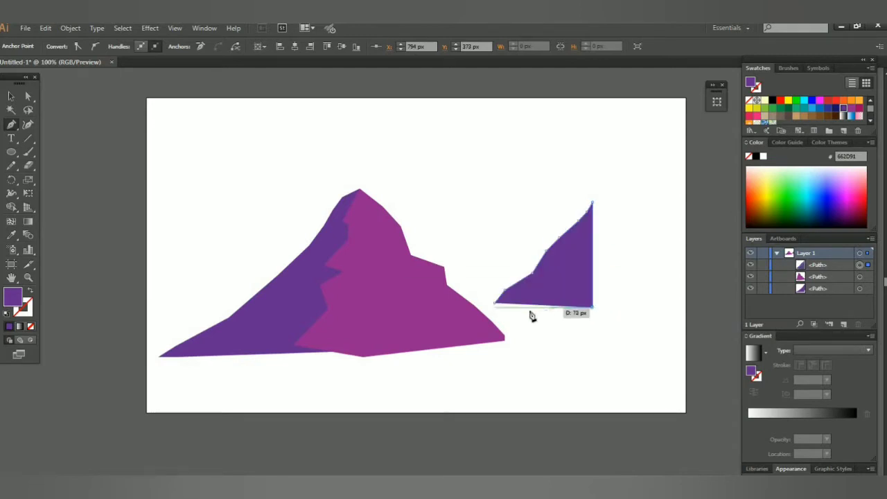
click(444, 320)
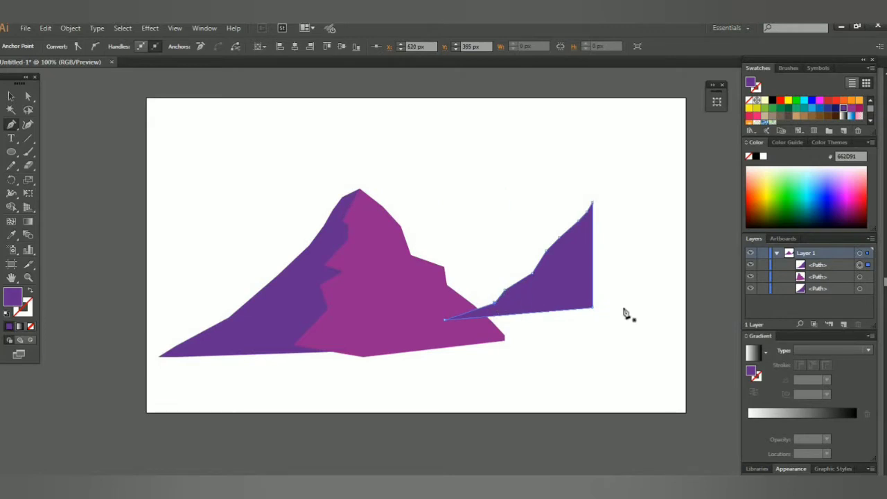
click(8, 96)
click(303, 174)
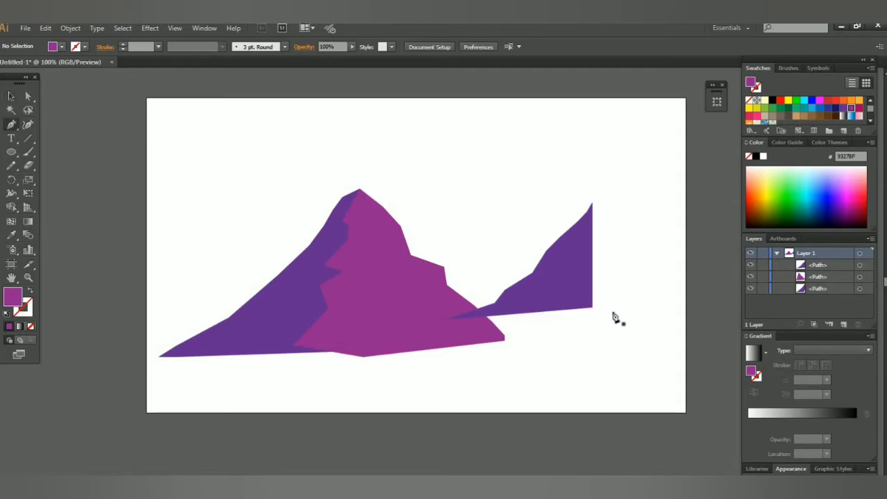
Draw the magenta lit face over the second mountain's right slope.
drag(608, 313, 574, 307)
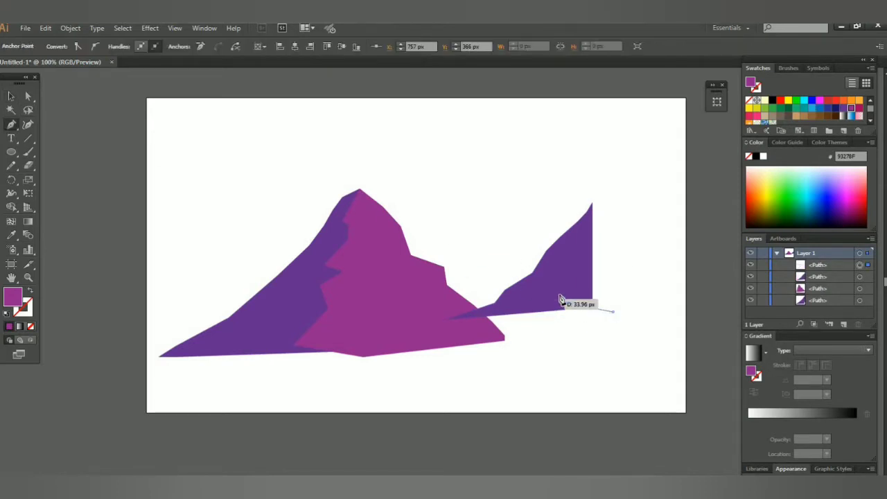
click(581, 261)
drag(586, 256, 588, 244)
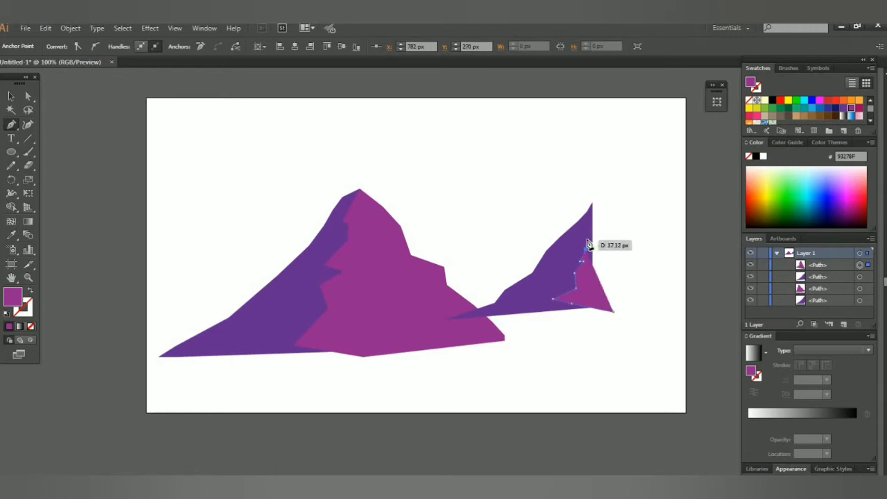
drag(592, 203, 619, 233)
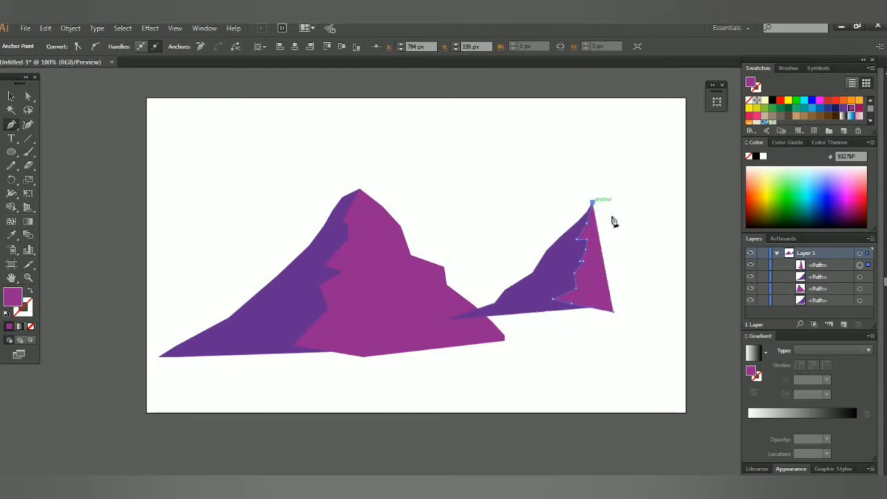
click(615, 226)
click(623, 249)
click(646, 277)
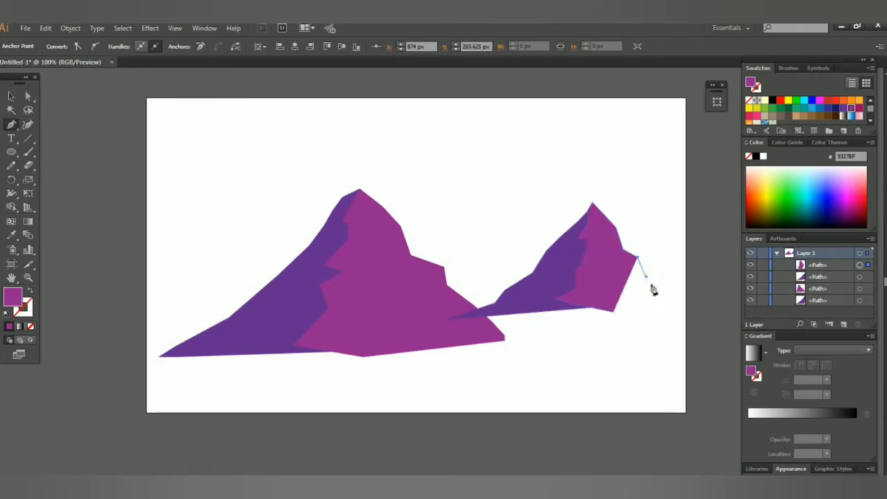
click(680, 305)
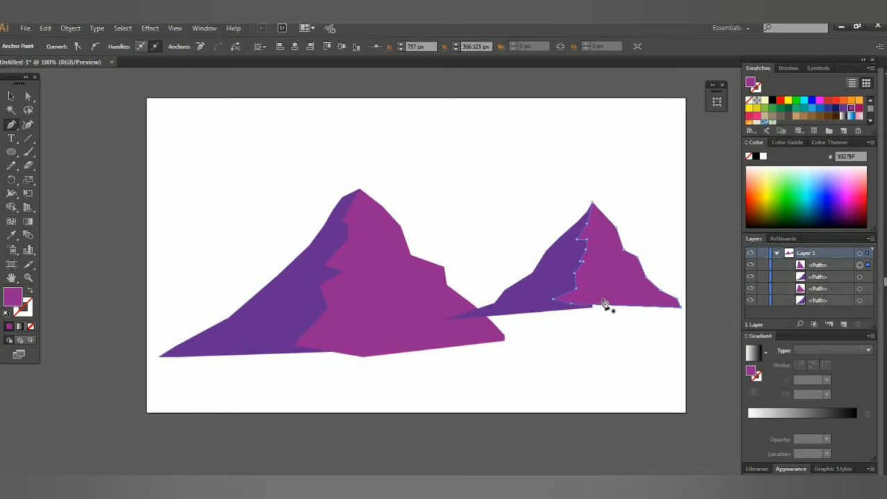
Check the second mountain's selection, then deselect it.
click(11, 95)
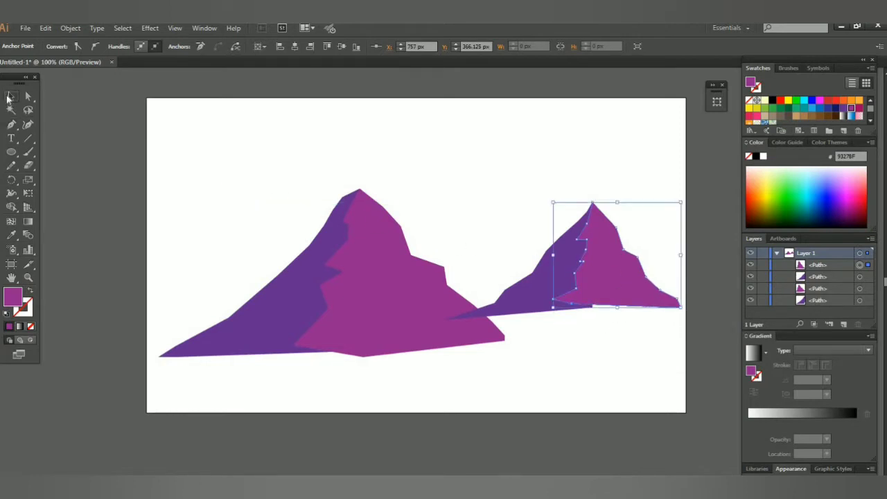
click(12, 125)
click(12, 96)
click(170, 158)
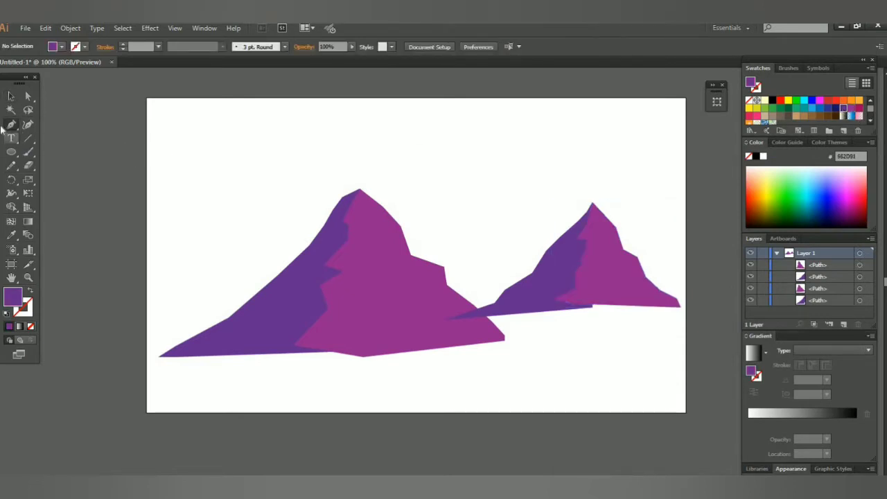
Draw a closed angular purple wedge at the artboard's top left.
click(11, 127)
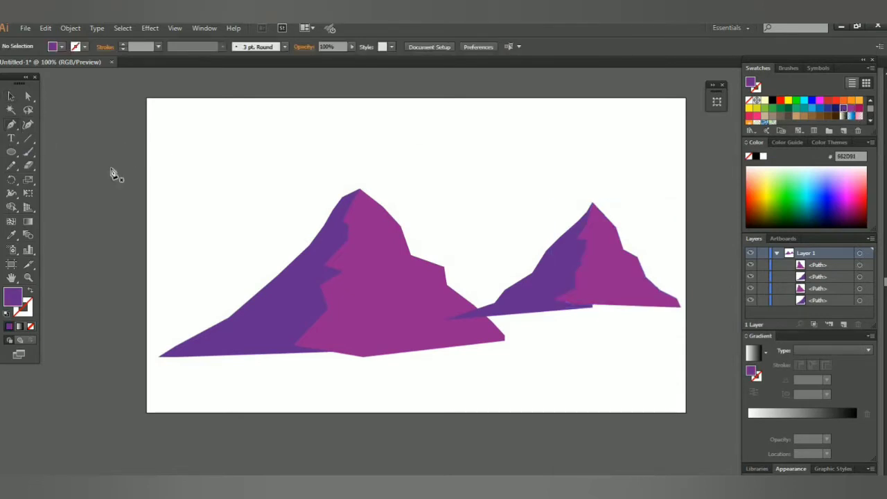
click(162, 205)
drag(244, 160, 287, 116)
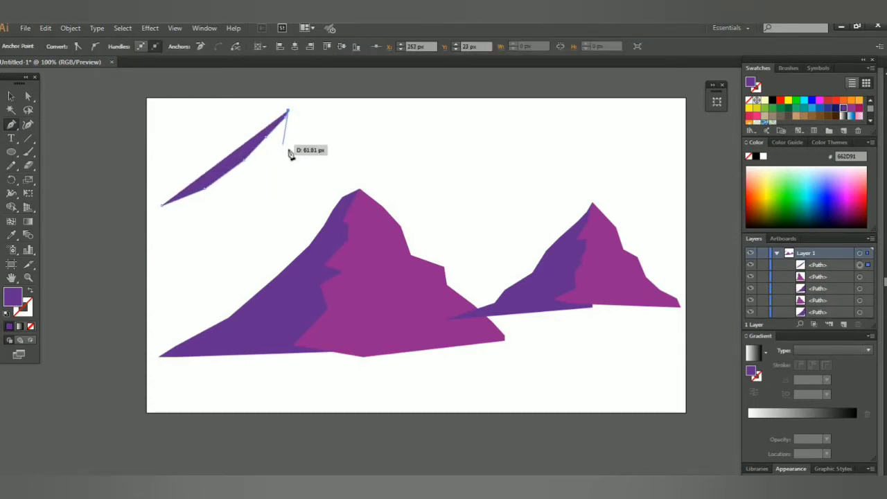
click(289, 208)
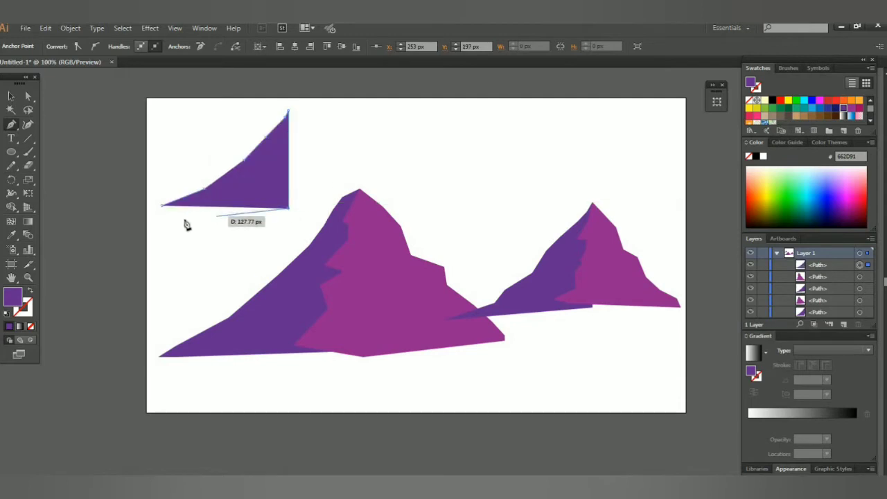
click(133, 216)
click(161, 205)
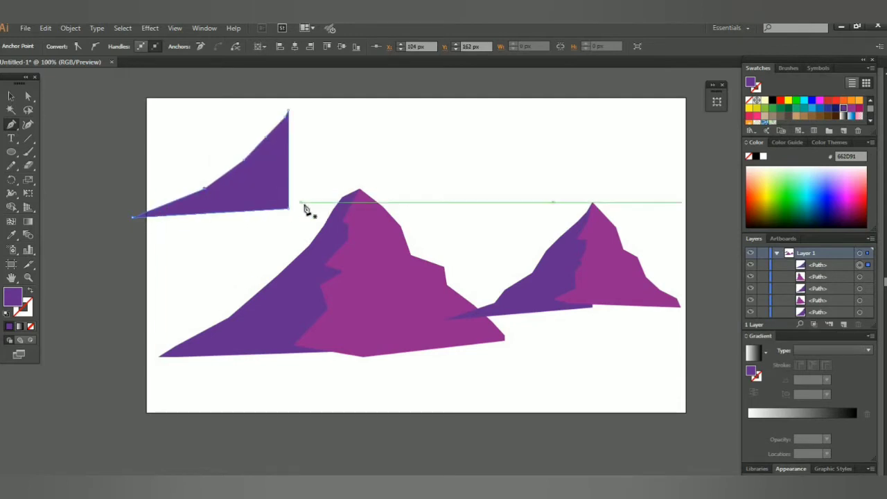
Cancel the Move dialog, deselect, and set the fill colour to magenta 93278F.
double_click(11, 96)
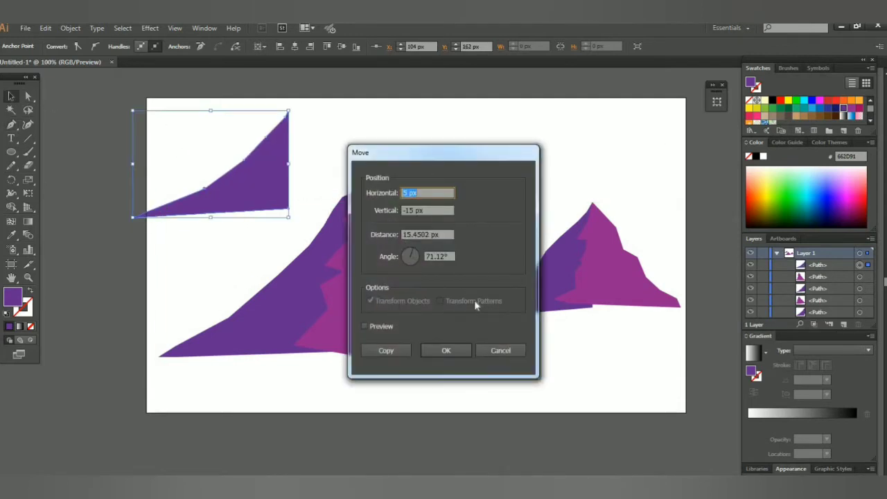
click(501, 350)
click(368, 142)
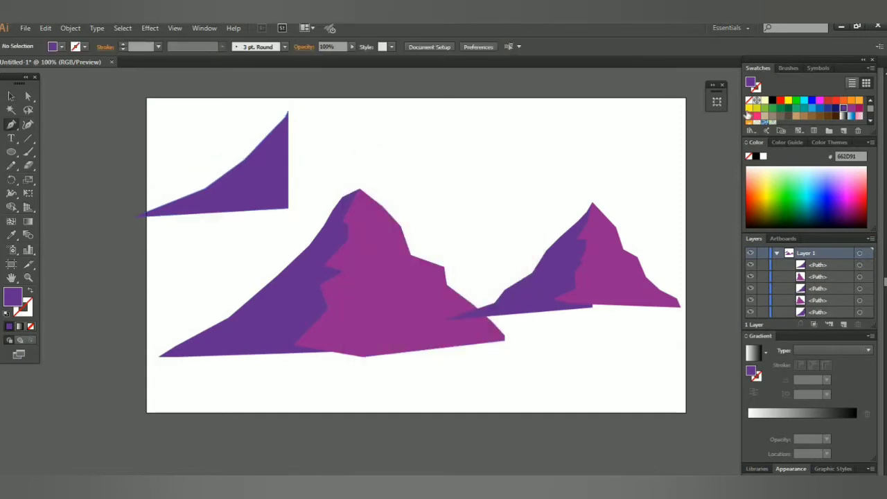
double_click(852, 108)
Confirm magenta 93278F and trace the zigzag face up to the top-left peak.
click(497, 338)
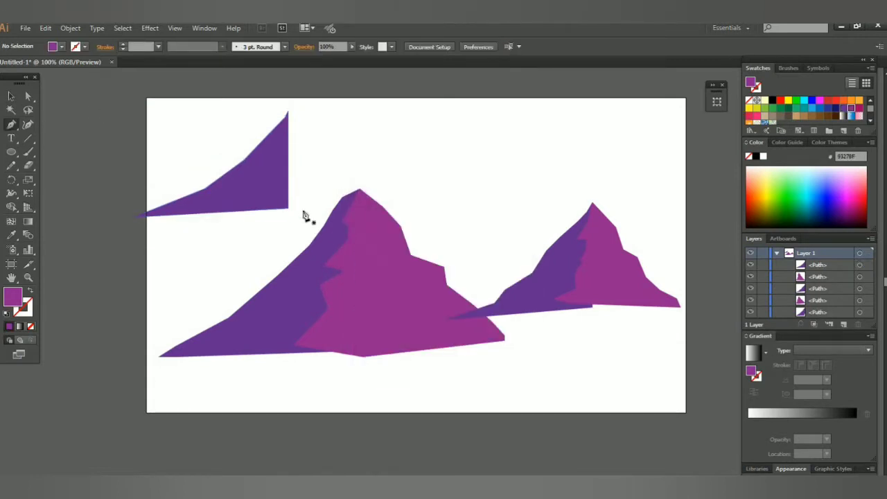
click(244, 199)
click(273, 180)
click(279, 165)
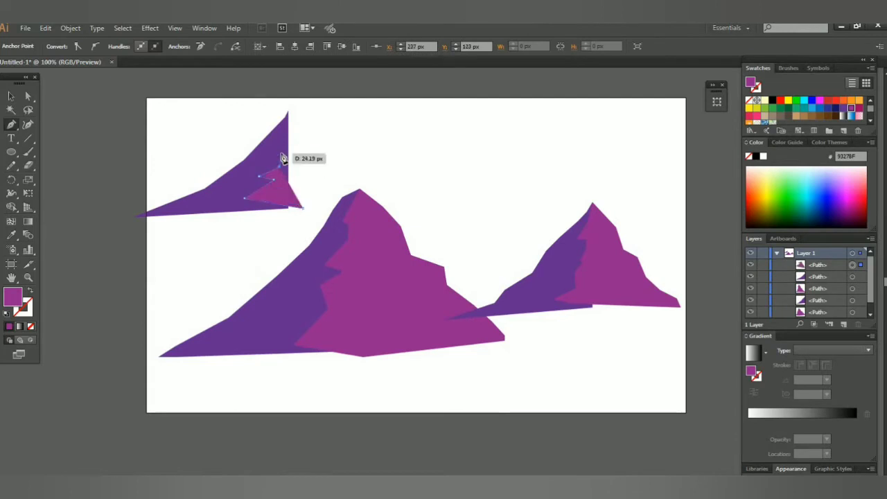
click(283, 135)
click(288, 110)
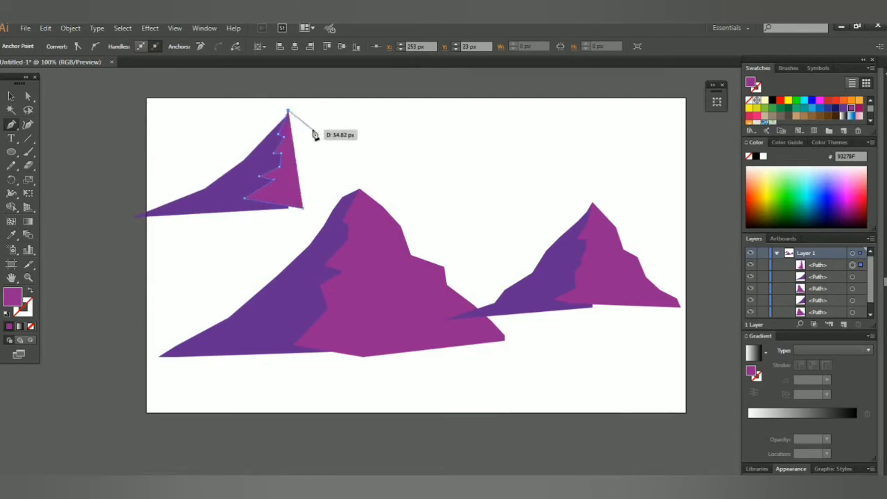
Run the magenta face down the right slope, close it along the base, and deselect.
click(307, 132)
click(316, 146)
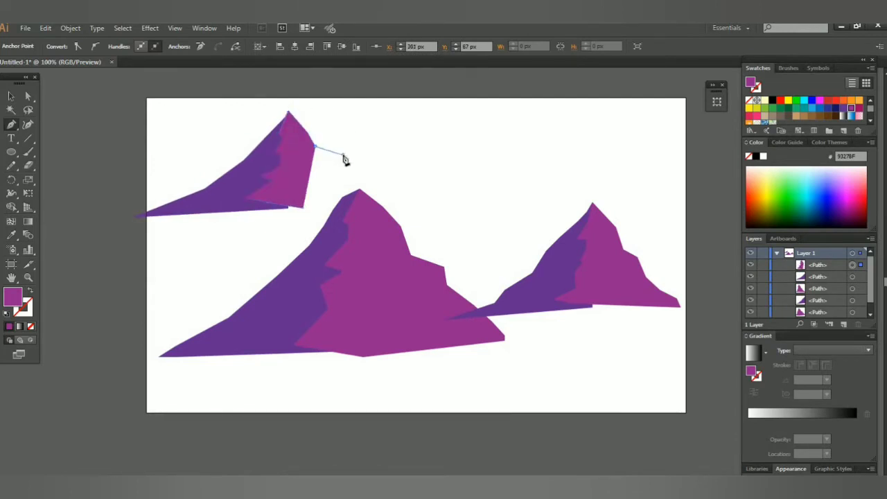
click(343, 154)
click(357, 171)
click(391, 182)
click(430, 206)
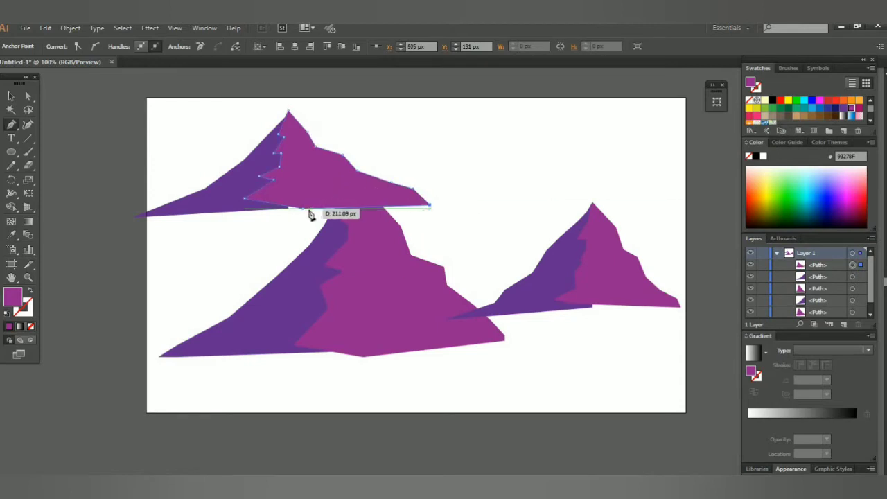
click(227, 209)
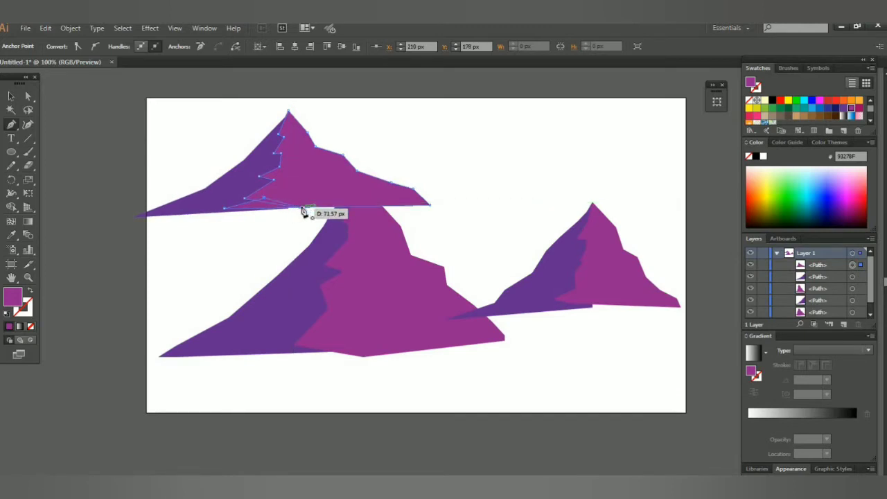
click(303, 209)
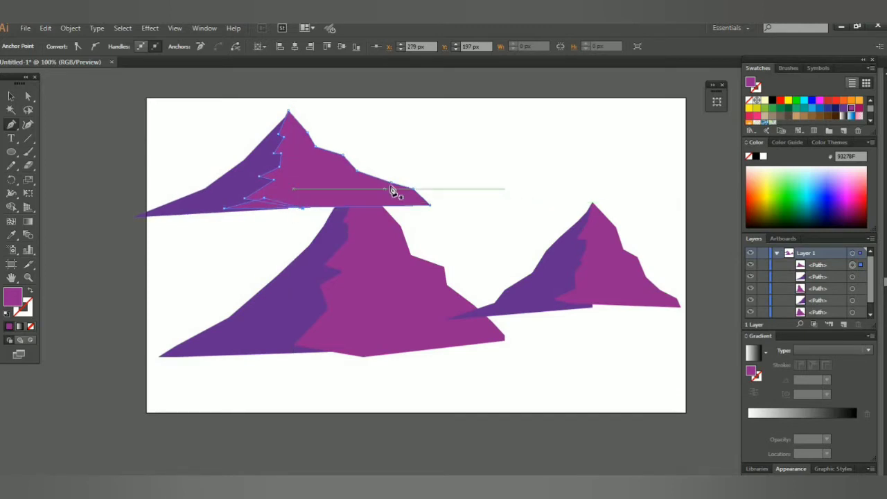
click(11, 97)
click(164, 123)
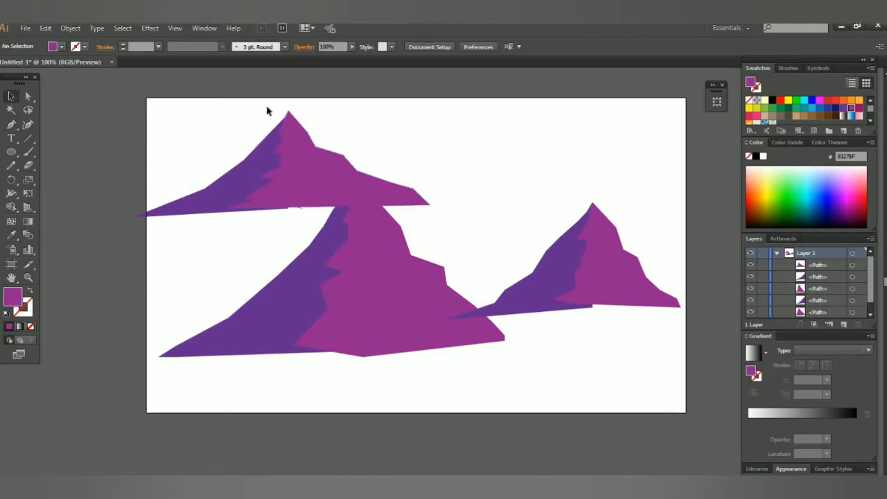
Select both faces of the top mountain and group them.
click(309, 156)
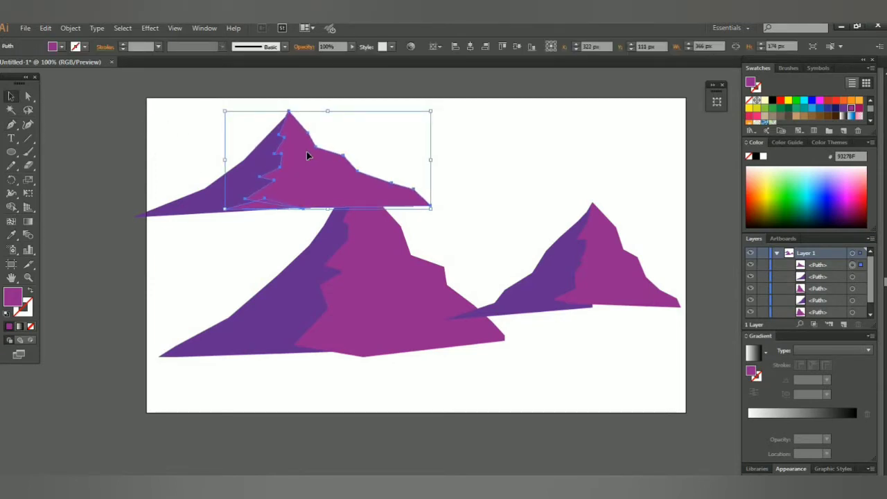
click(461, 163)
click(334, 171)
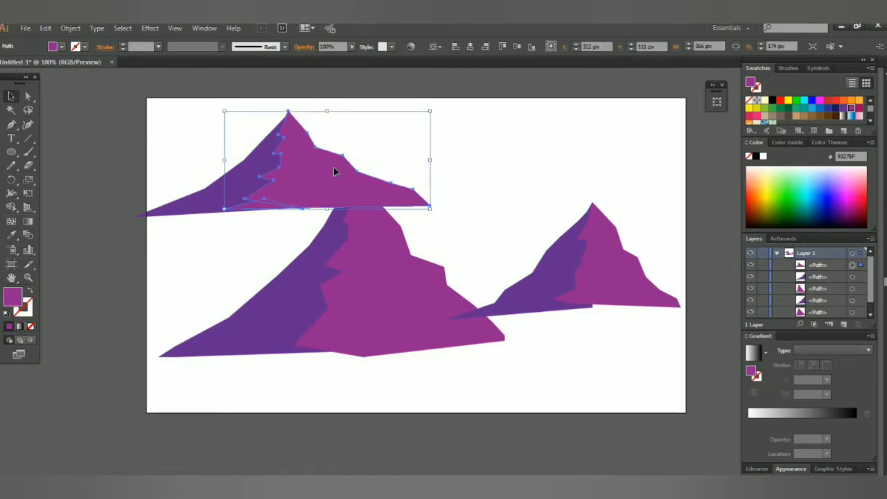
click(460, 162)
drag(250, 100, 337, 148)
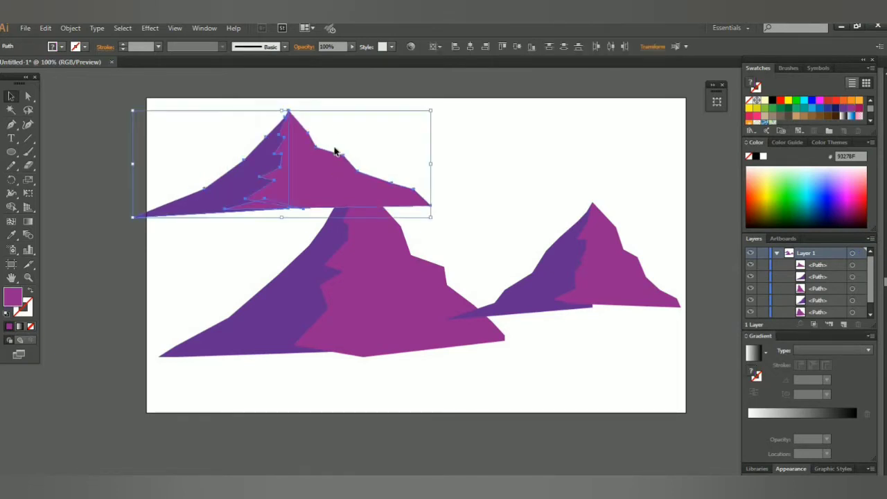
click(266, 117)
drag(258, 105, 293, 159)
right_click(310, 159)
click(333, 213)
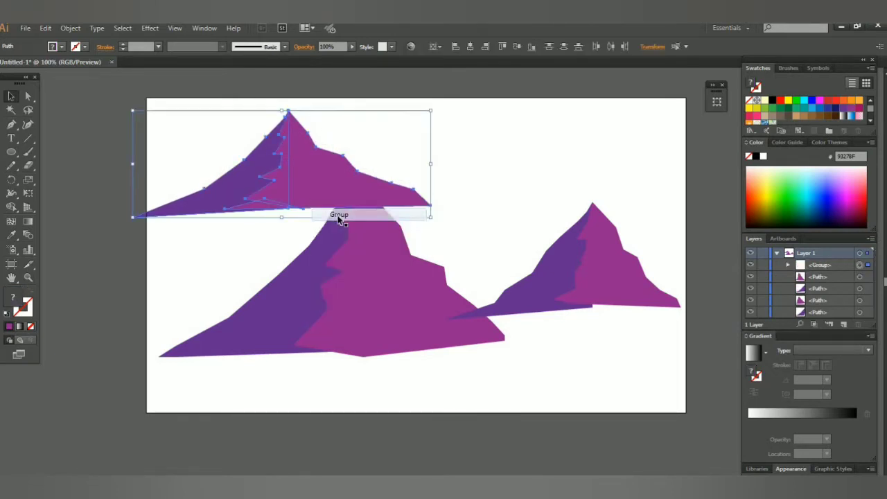
Group the bottom and right mountains' faces, then exit Isolation Mode.
drag(332, 397, 371, 278)
right_click(371, 278)
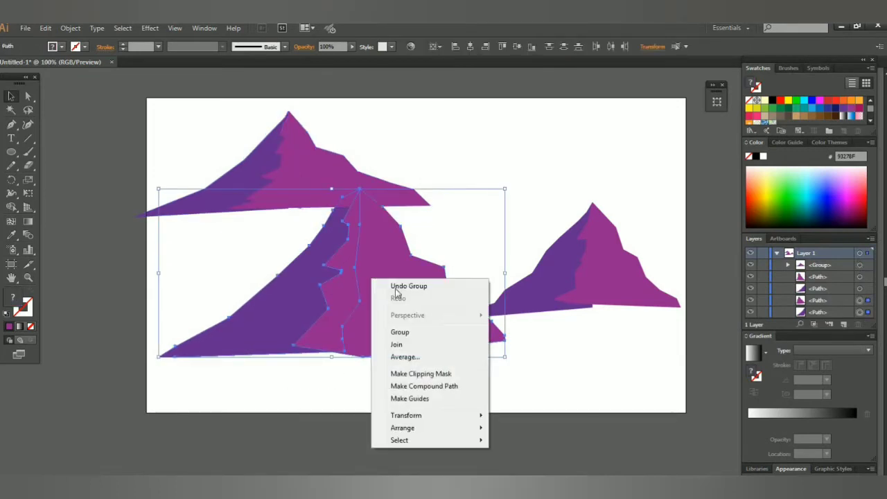
click(400, 332)
drag(563, 175, 630, 254)
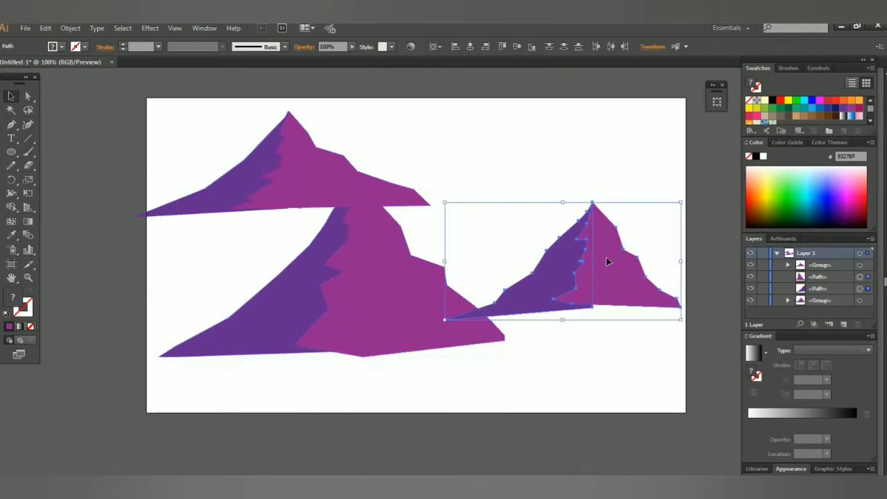
right_click(606, 258)
double_click(634, 313)
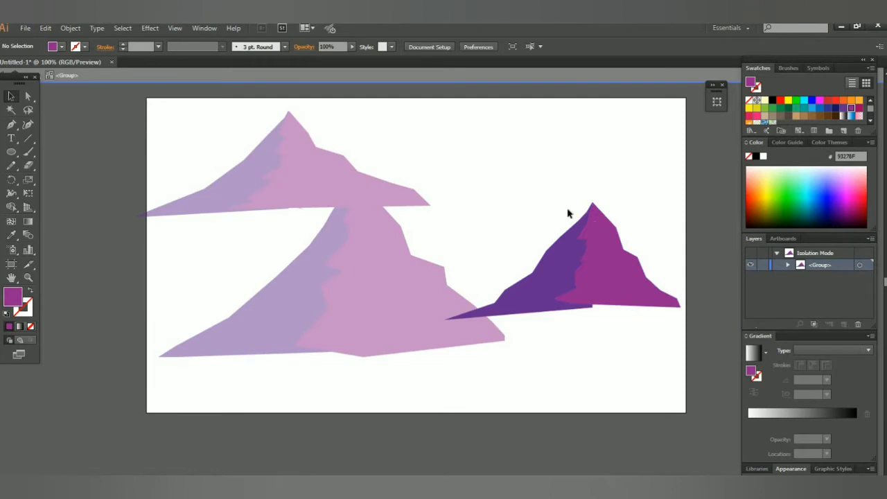
right_click(624, 265)
click(627, 307)
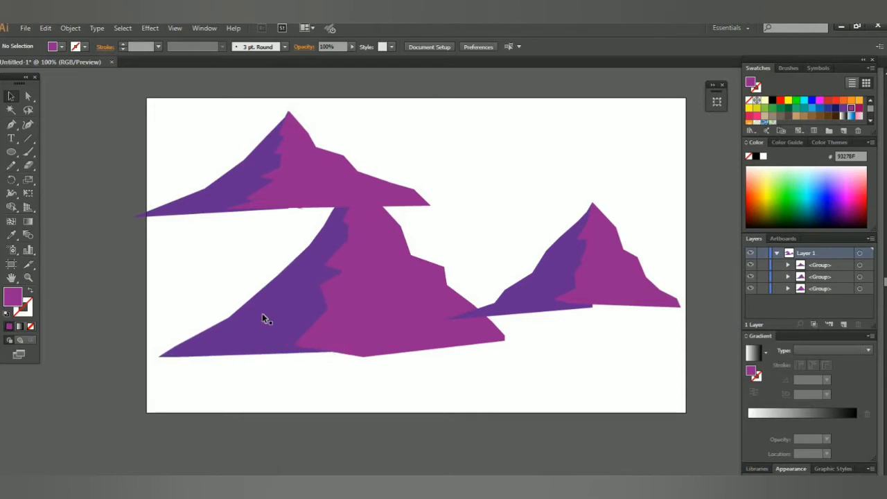
Nudge the middle mountain group down and left with Shift+arrow keys.
click(441, 303)
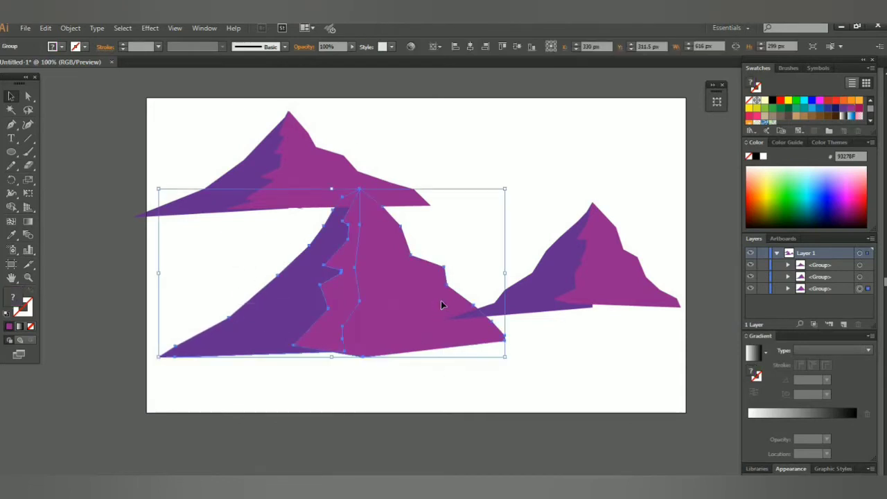
key(shift+Down)
key(shift+Down)
key(shift+Down)
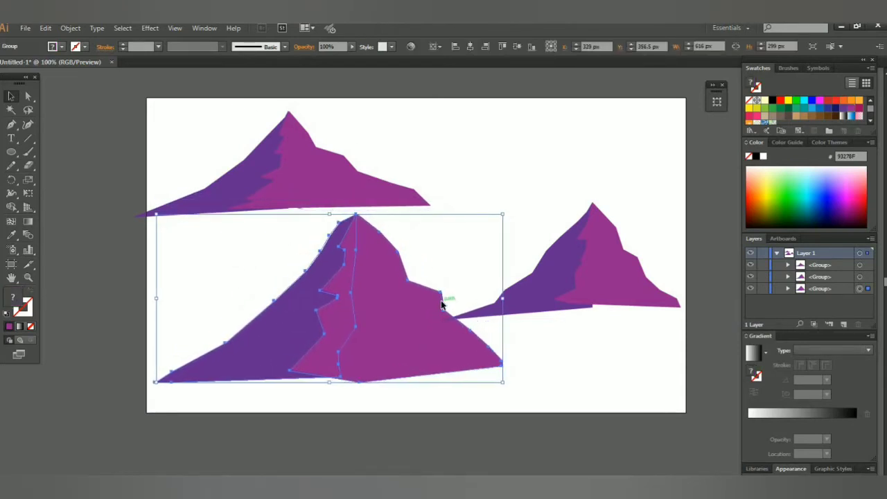
key(shift+Left)
key(shift+Left)
key(shift+Left)
key(shift+Left)
key(shift+Down)
key(shift+Down)
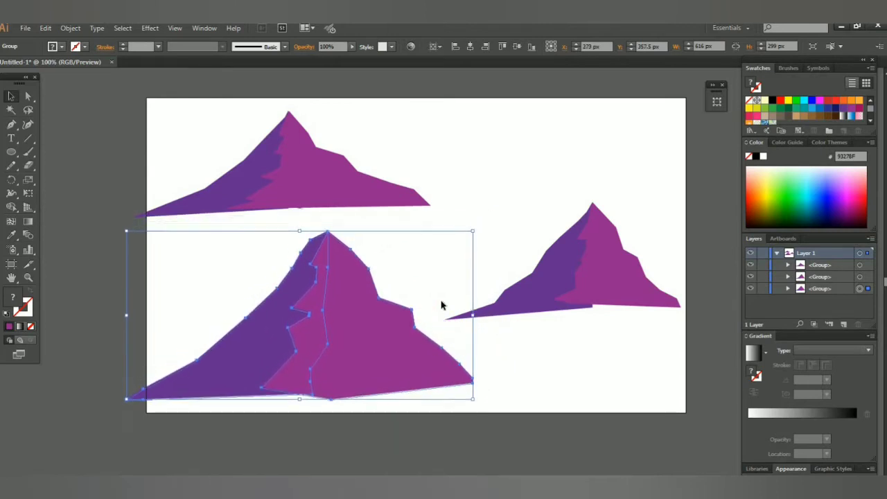
key(shift+Down)
key(shift+Down)
key(shift+Down)
key(shift+Down)
key(shift+Down)
key(shift+Down)
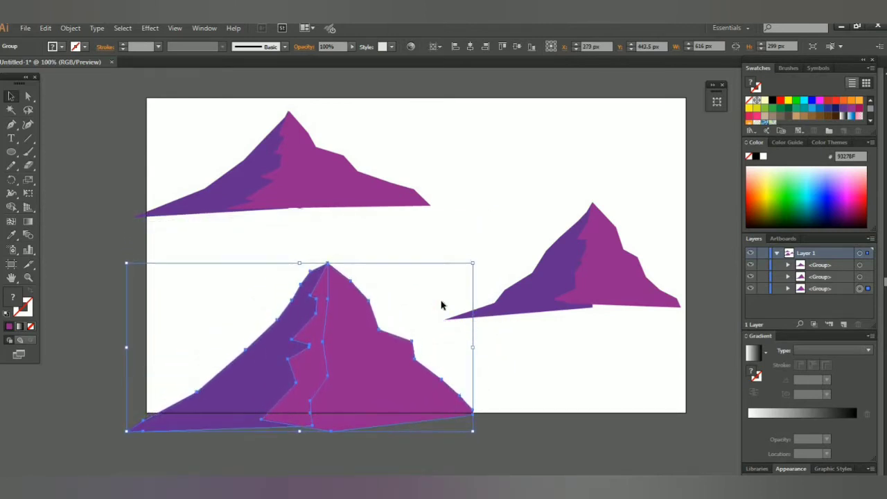
click(514, 204)
Shift the right mountain group down and left into the range.
click(643, 262)
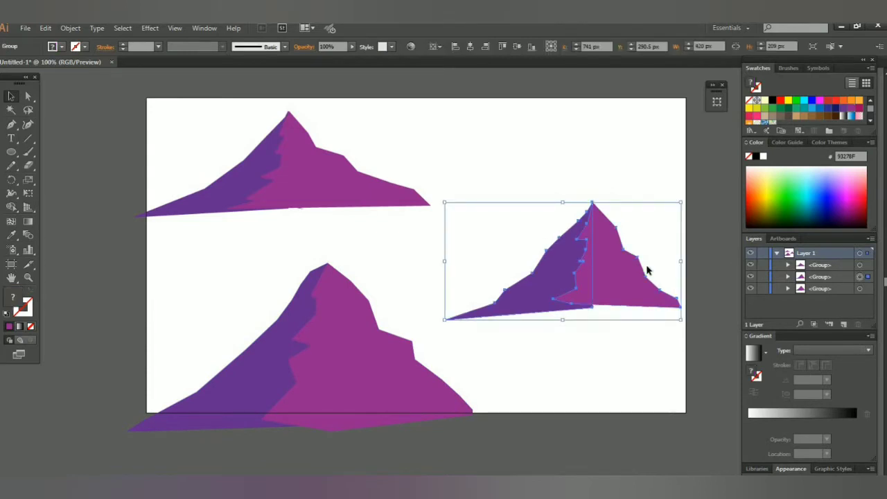
key(shift+Down)
key(shift+Down)
key(shift+Down)
key(shift+Down)
key(shift+Down)
key(shift+Down)
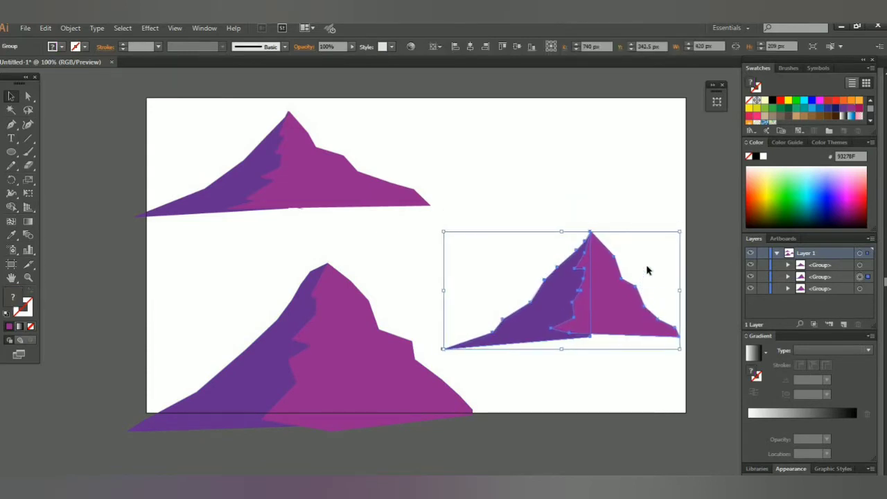
key(shift+Left)
key(shift+Left)
key(shift+Left)
key(shift+Left)
key(shift+Left)
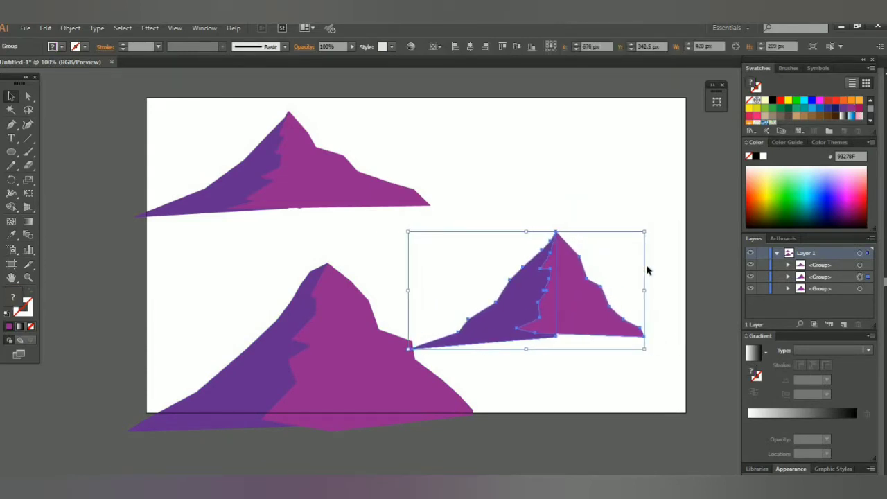
key(shift+Down)
key(shift+Down)
key(shift+Down)
key(shift+Down)
key(shift+Down)
key(shift+Down)
key(shift+Down)
key(shift+Down)
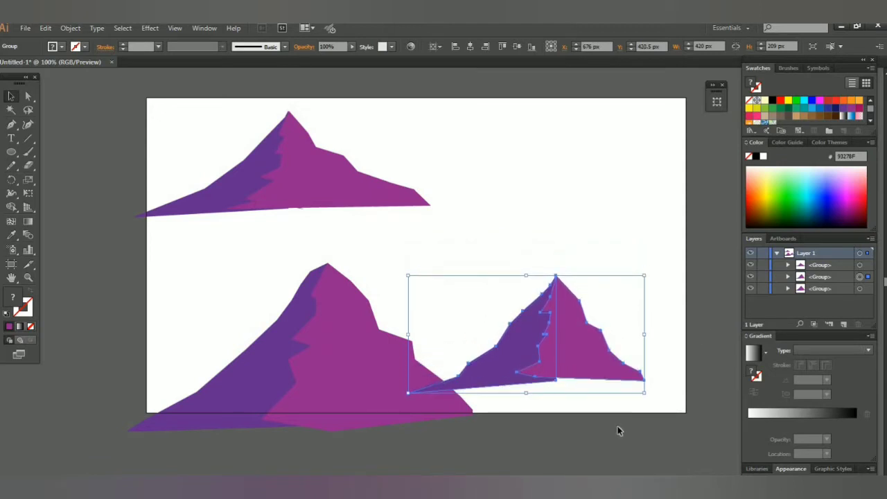
drag(574, 348, 550, 387)
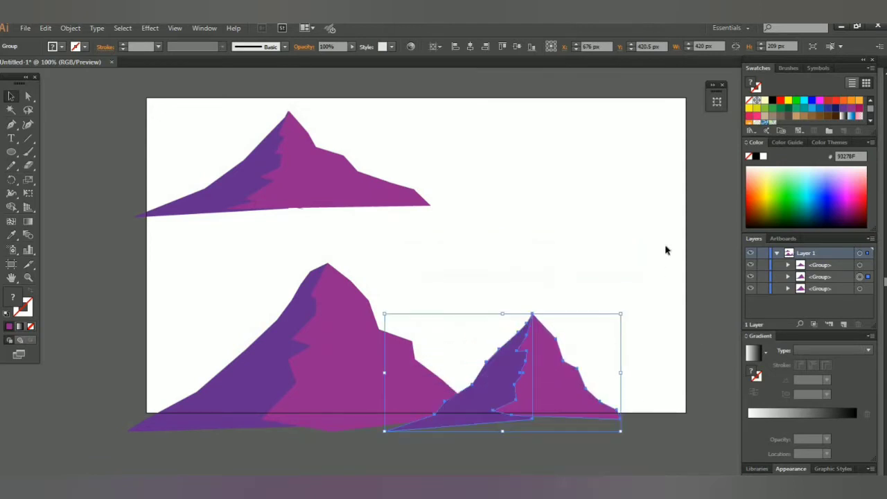
click(655, 199)
Drop the top mountain beside the others; shift the left mountain up-left and lower its base point.
mouse_move(257, 124)
mouse_down()
mouse_move(304, 181)
mouse_move(638, 394)
mouse_up()
drag(212, 226, 369, 307)
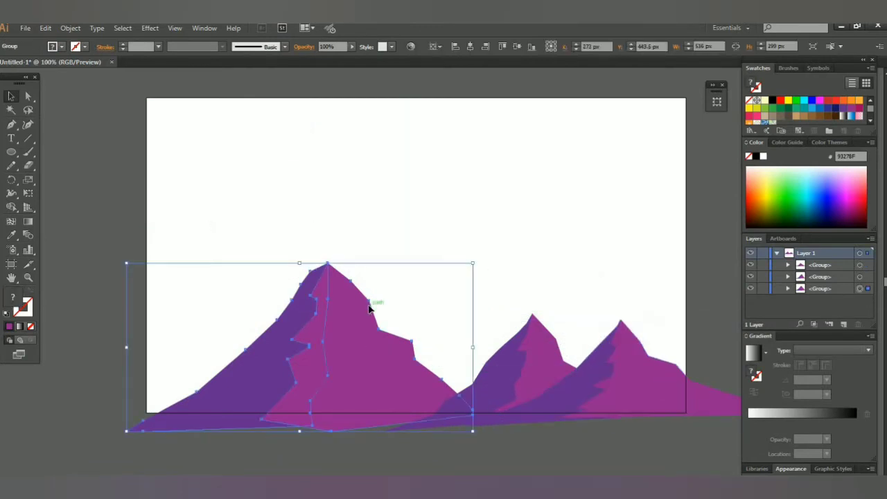
key(shift+Left)
key(shift+Left)
key(shift+Left)
key(shift+Left)
key(shift+Up)
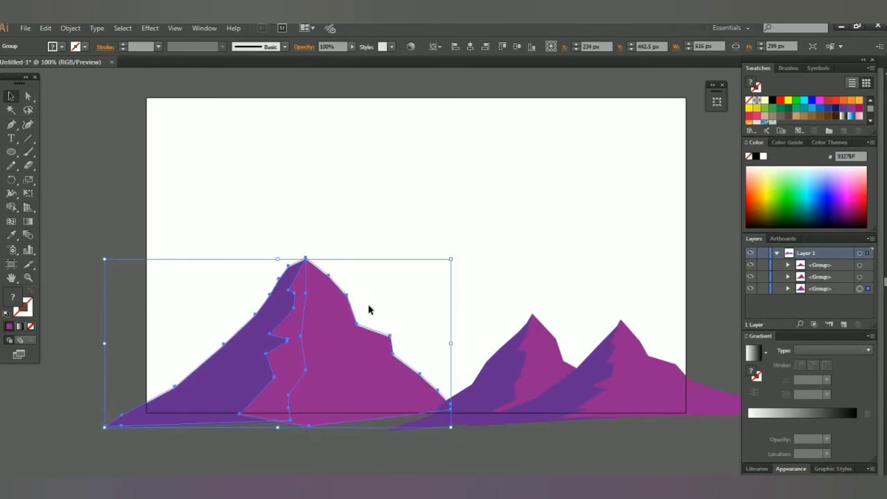
key(shift+Up)
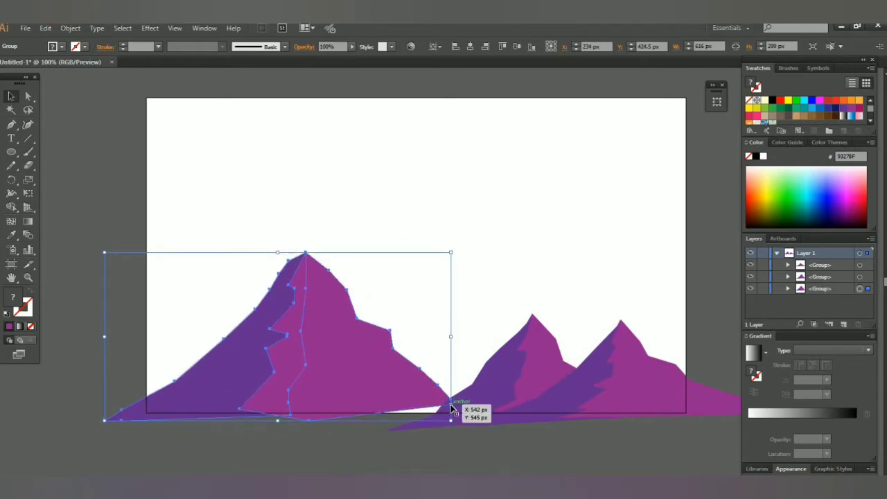
key(a)
drag(452, 409, 452, 418)
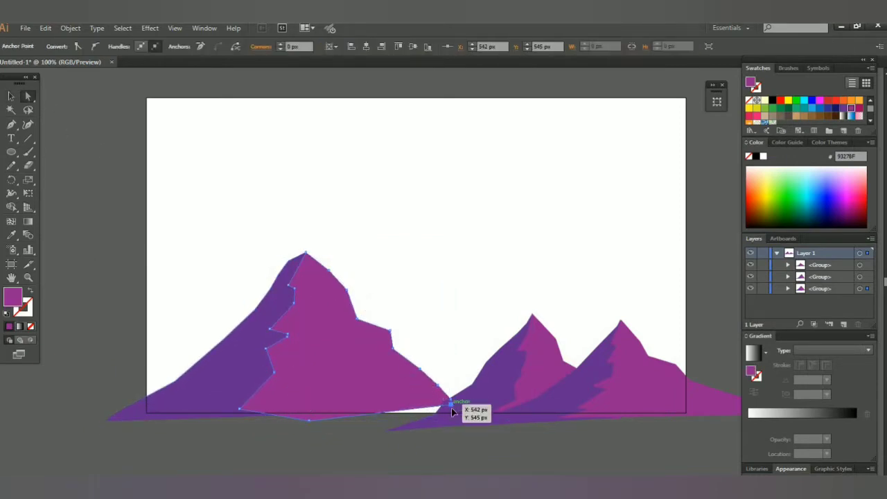
click(13, 95)
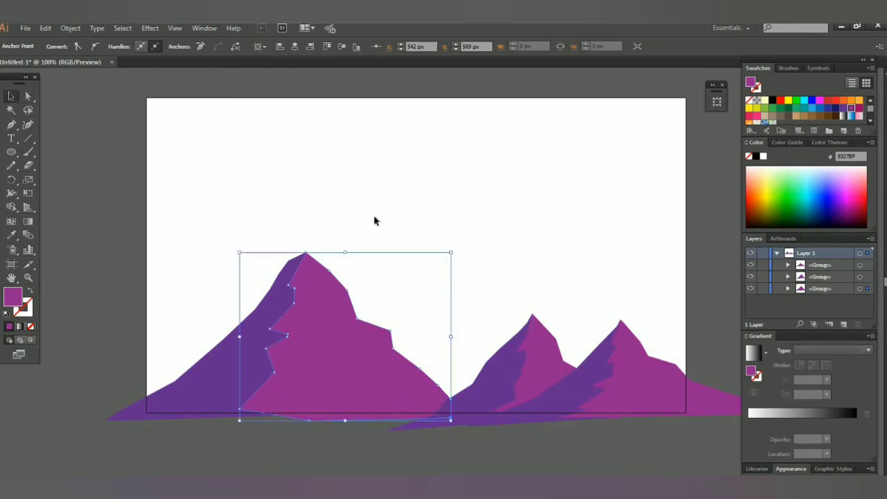
click(374, 220)
Fine-tune the middle-right mountain's position leftward, then deselect.
drag(570, 332, 570, 331)
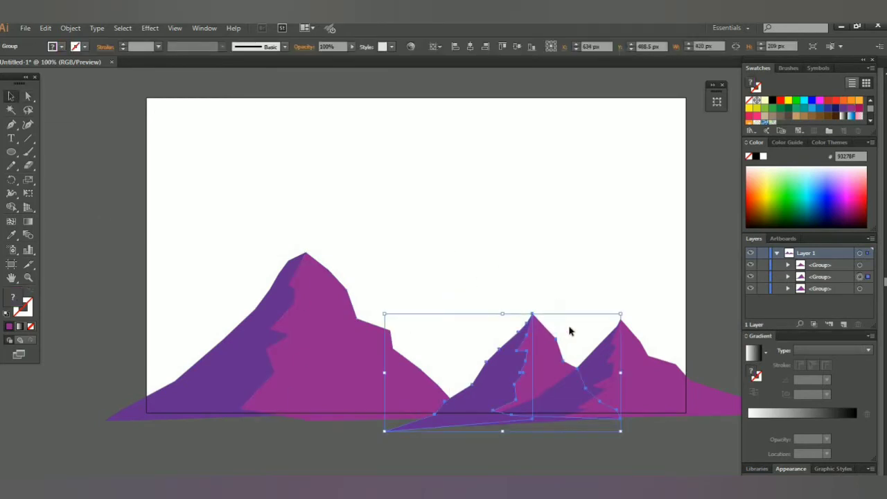
key(shift+Left)
key(shift+Left)
key(shift+Left)
key(shift+Left)
key(shift+Up)
key(shift+Up)
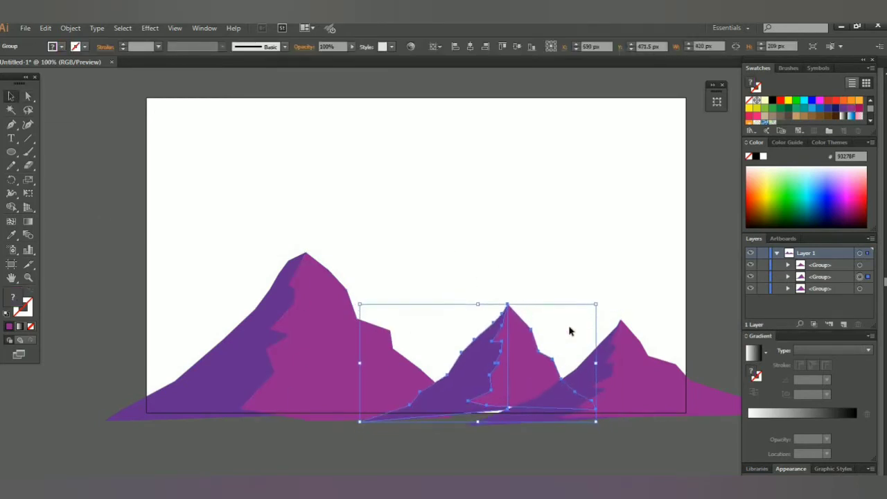
key(shift+Left)
key(shift+Left)
key(shift+Down)
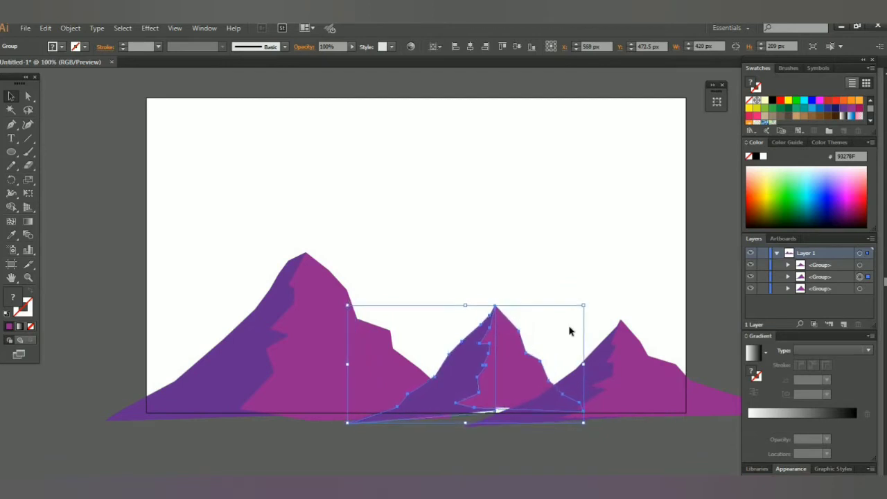
click(669, 287)
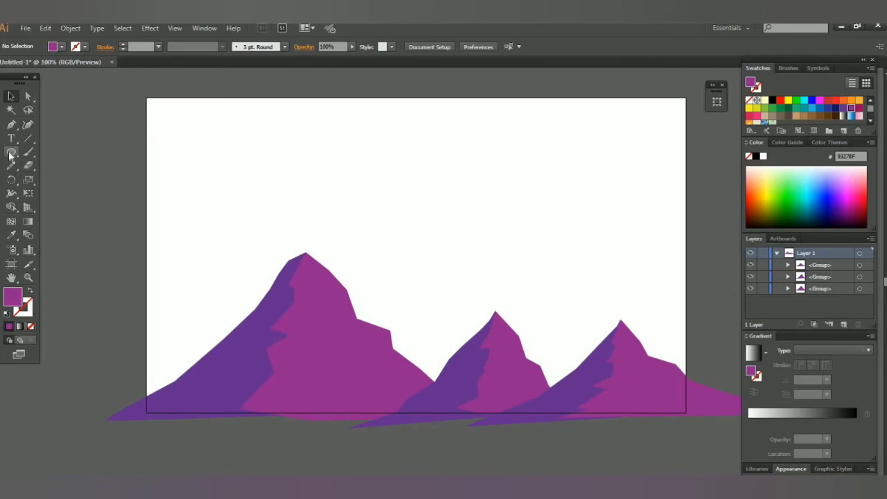
Draw a rectangle covering the whole 965 × 560 px artboard.
drag(10, 155, 42, 149)
drag(146, 98, 688, 413)
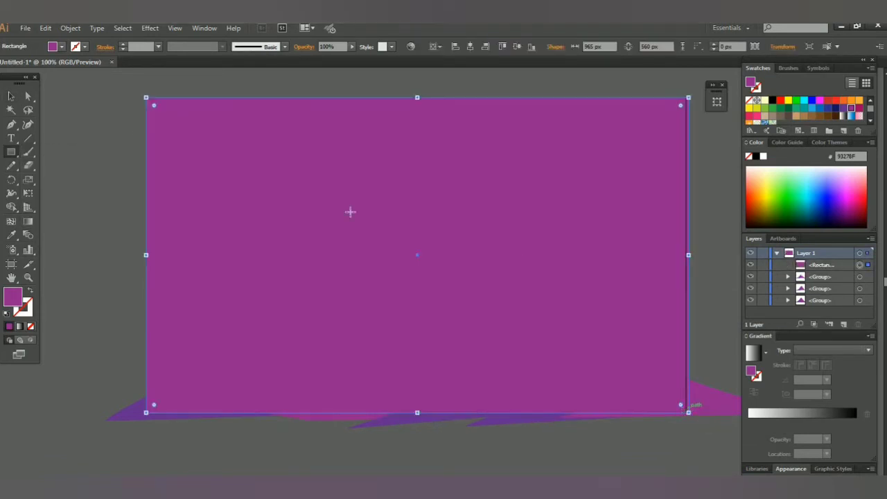
click(71, 29)
mouse_move(88, 54)
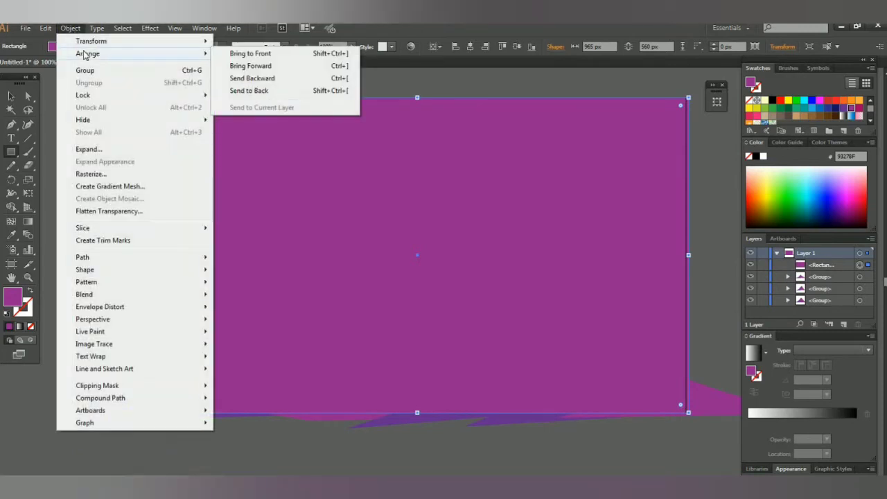
click(195, 89)
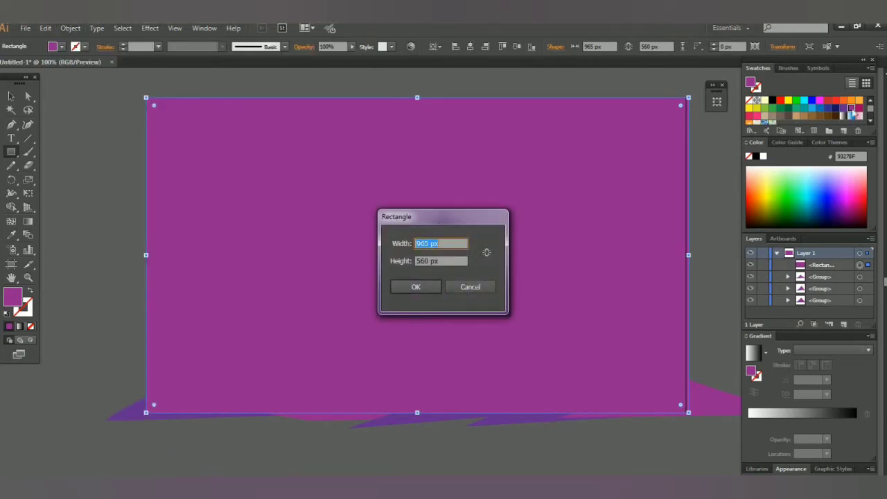
click(488, 287)
Fill the rectangle crimson, then switch it to a linear gradient fill.
click(860, 108)
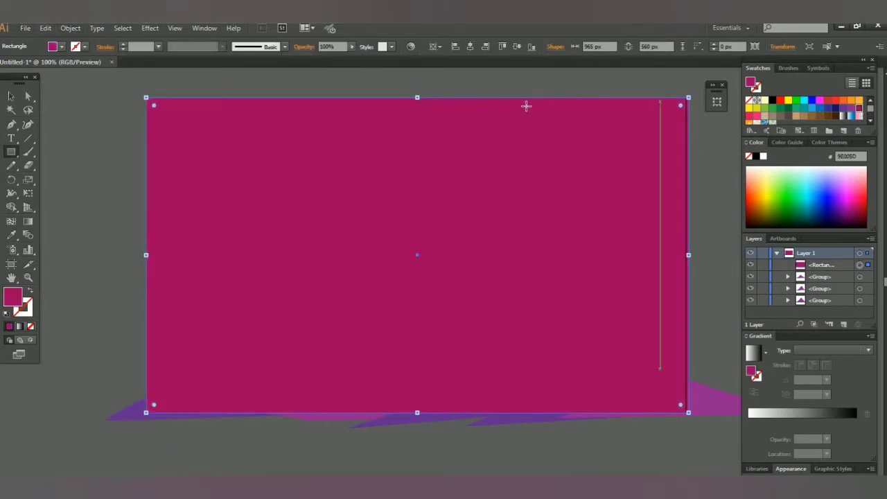
drag(456, 416, 456, 180)
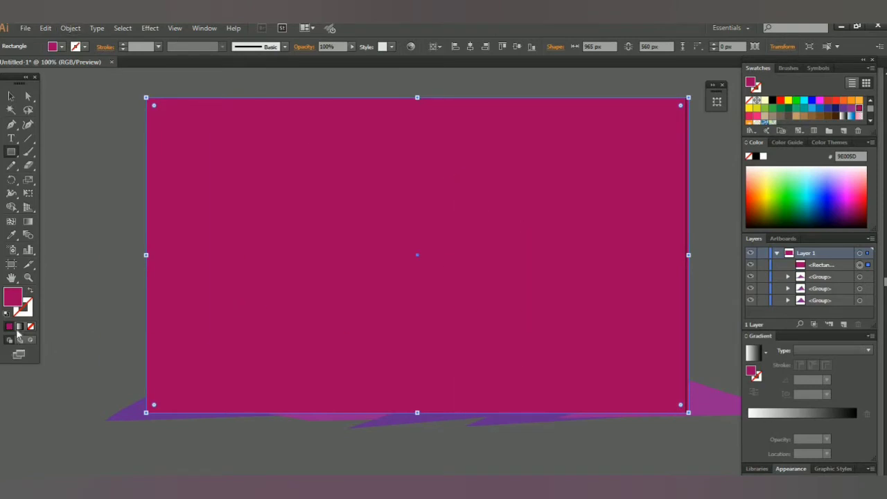
click(19, 326)
Recolour the gradient's left stop crimson and its right stop red from the swatches.
double_click(748, 422)
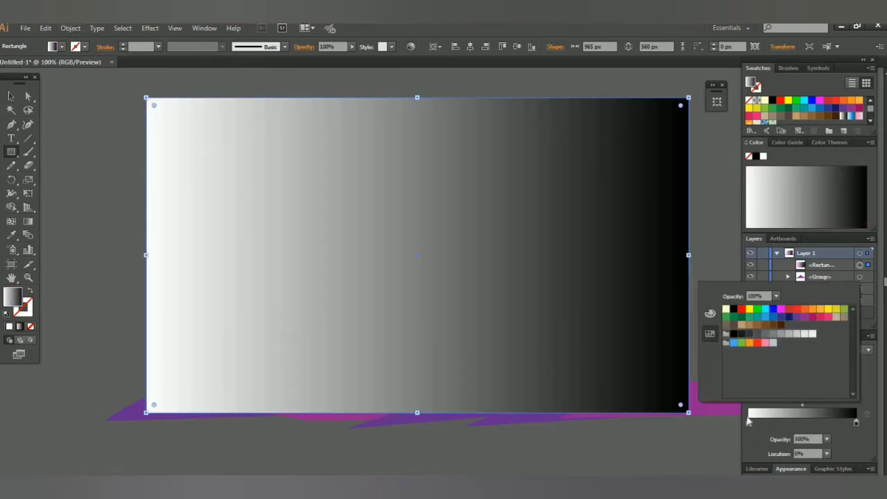
click(813, 318)
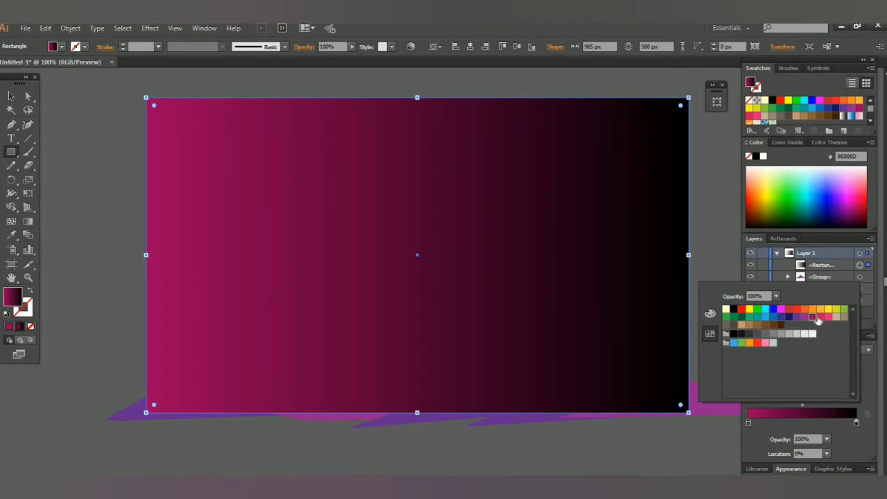
click(819, 317)
click(857, 424)
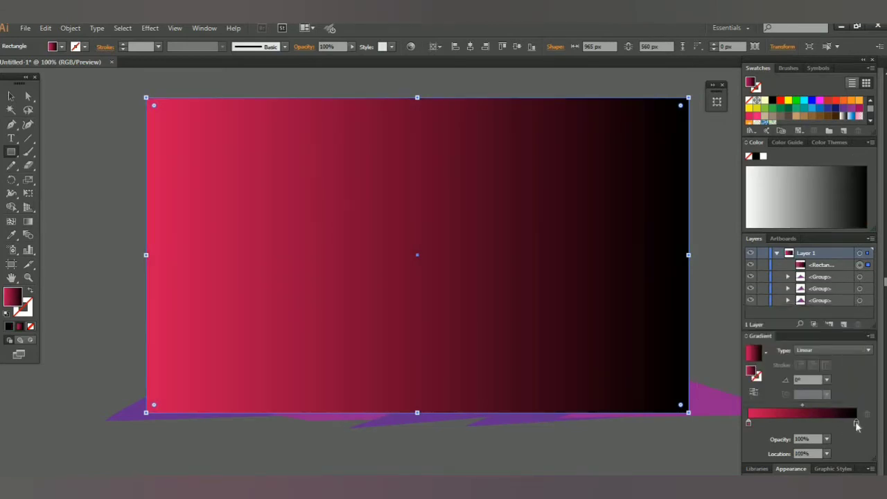
double_click(856, 424)
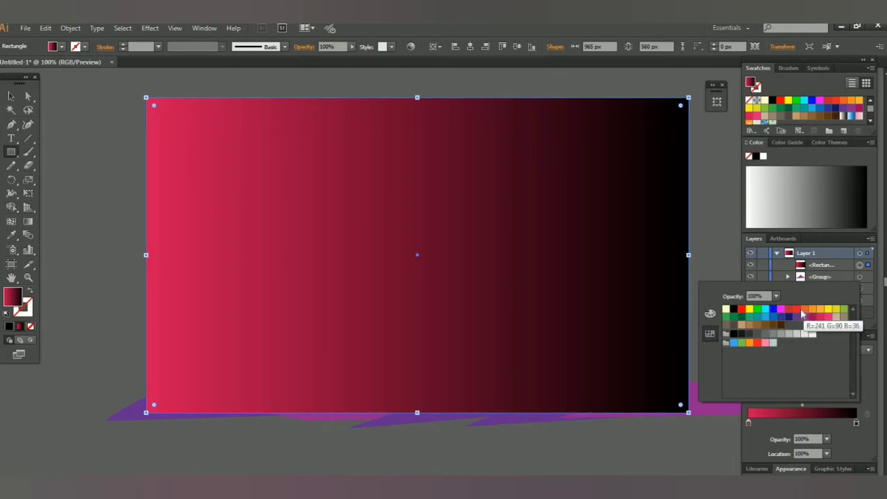
click(798, 310)
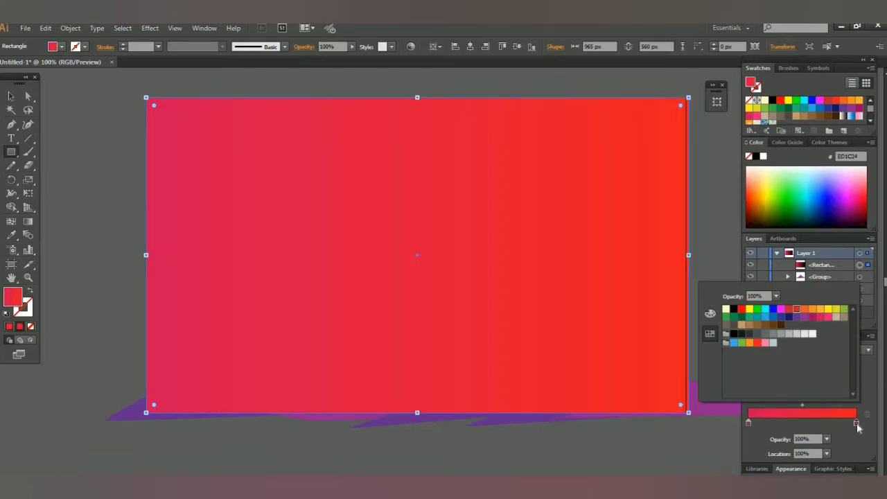
Shift the right stop slightly toward orange and lighten the left stop using RGB sliders.
click(858, 424)
double_click(858, 423)
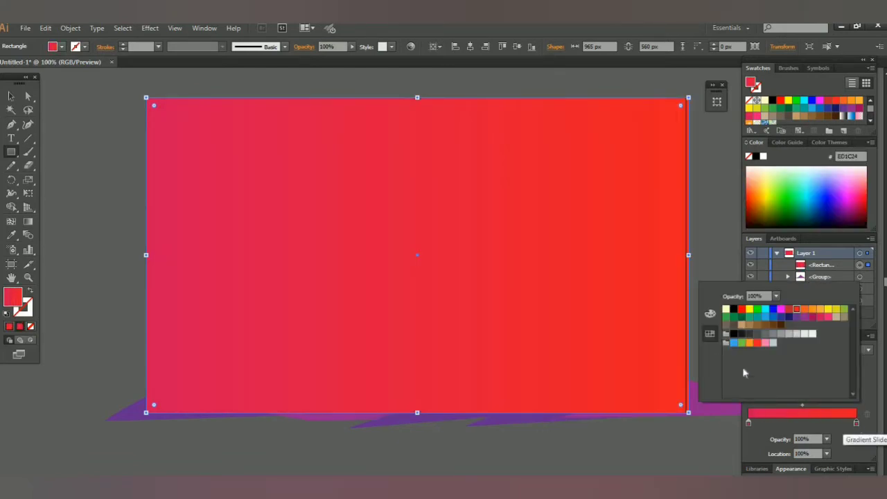
click(710, 333)
drag(775, 341, 769, 357)
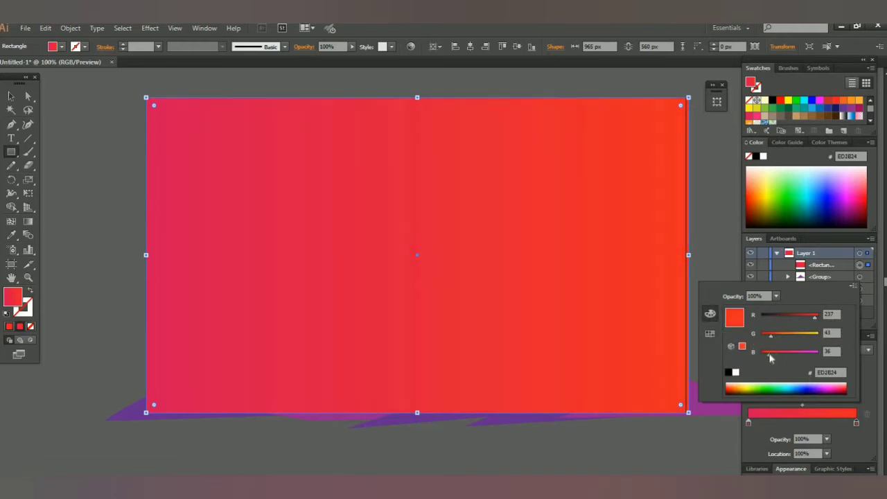
click(726, 260)
double_click(750, 423)
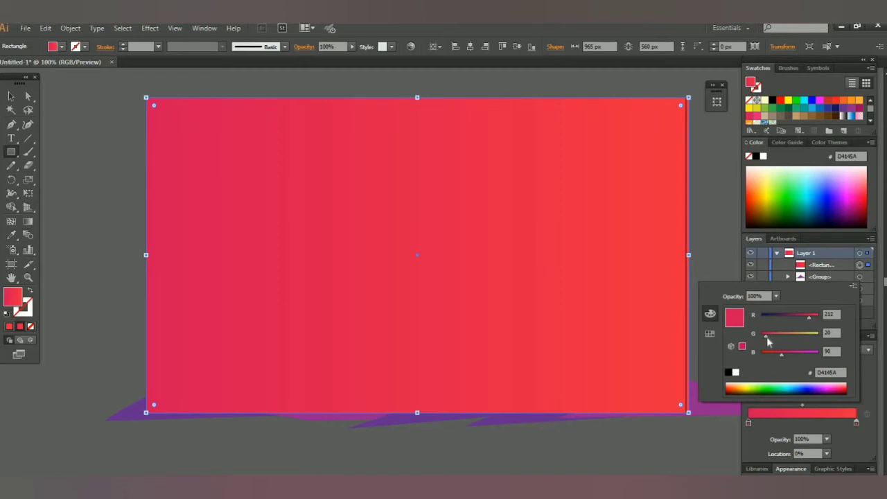
drag(768, 340, 780, 340)
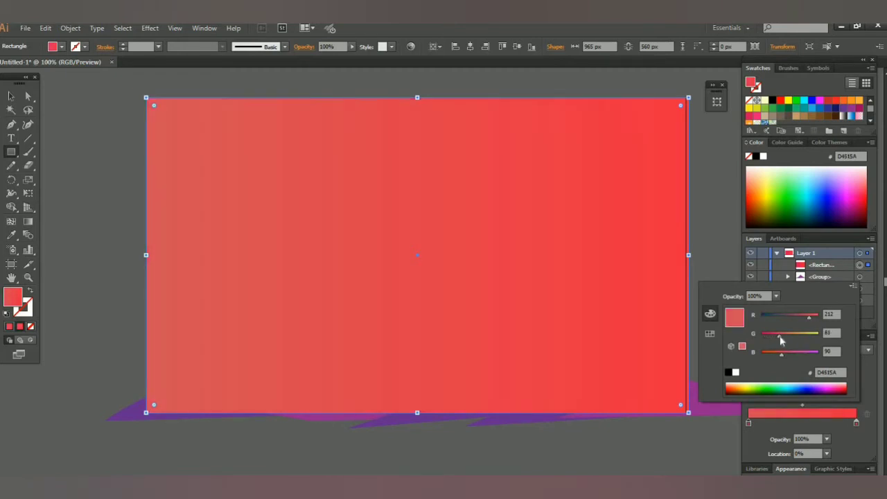
click(721, 245)
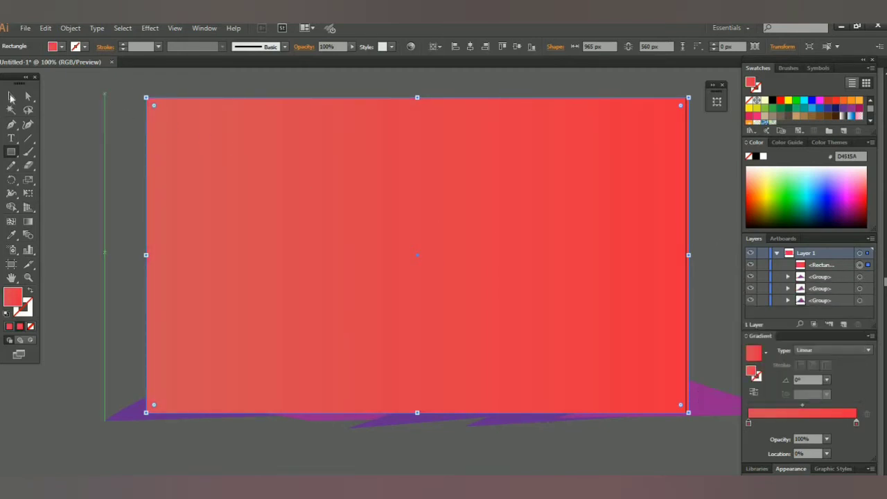
Send the gradient background rectangle to the back, behind the mountains.
click(11, 97)
click(53, 104)
click(70, 28)
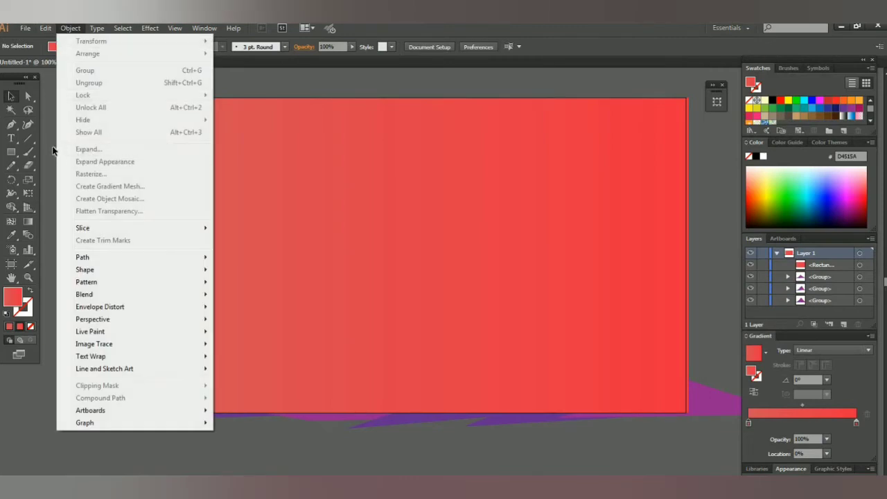
click(159, 118)
click(70, 28)
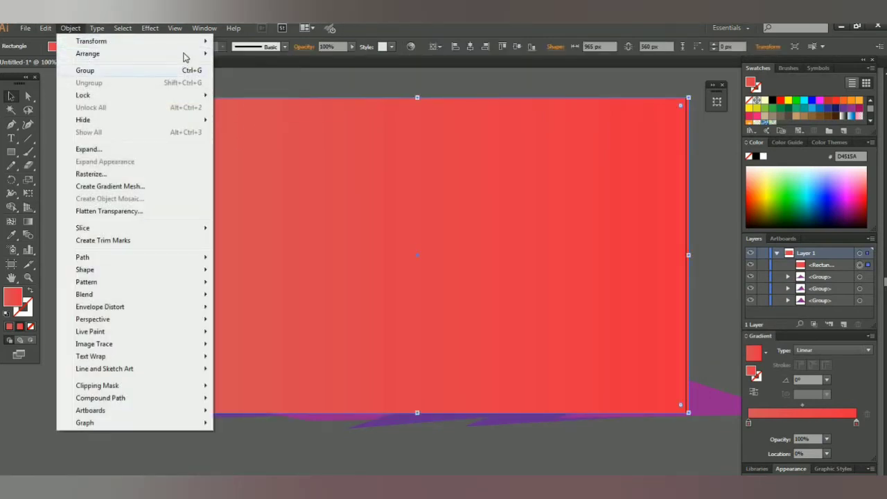
click(248, 91)
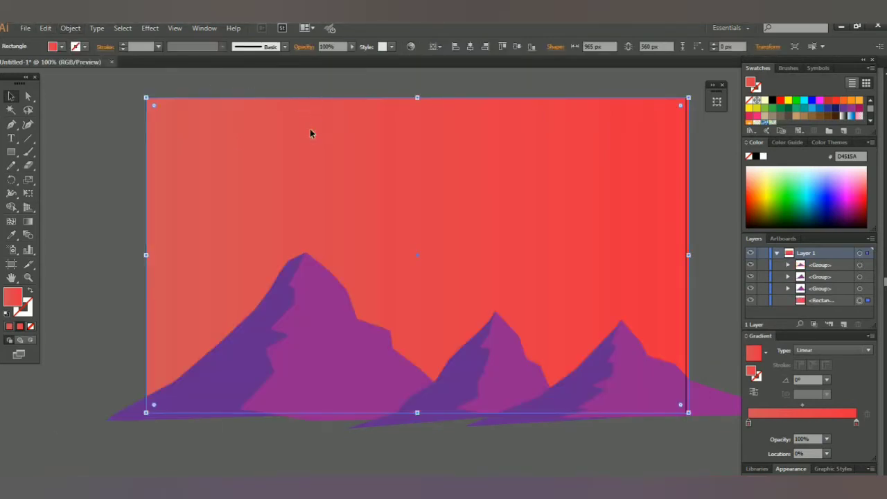
Shift the gradient's left stop toward violet-pink with the RGB sliders.
double_click(749, 421)
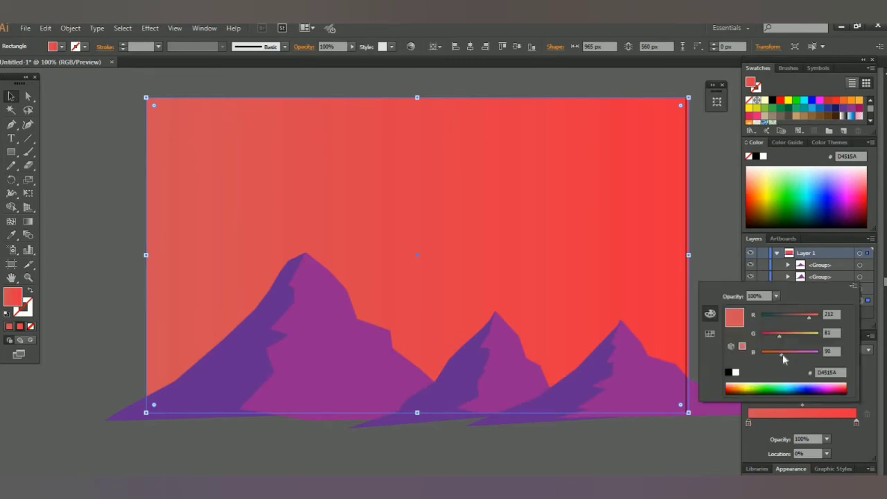
drag(783, 359, 809, 356)
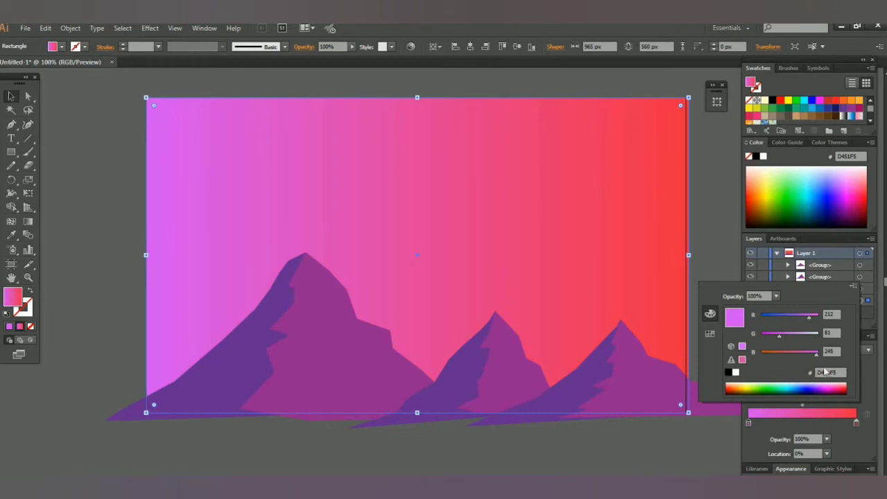
click(733, 264)
Make the right stop red, warm it toward orange, then darken it to a muted red.
double_click(857, 423)
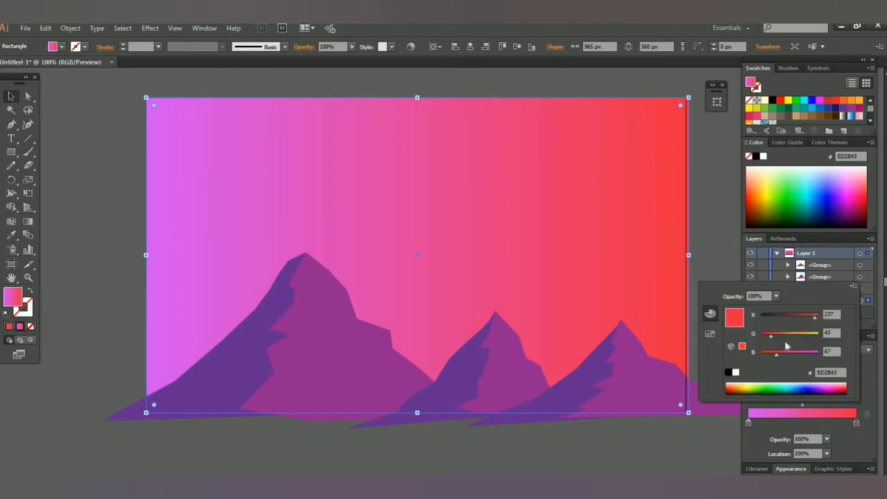
click(710, 334)
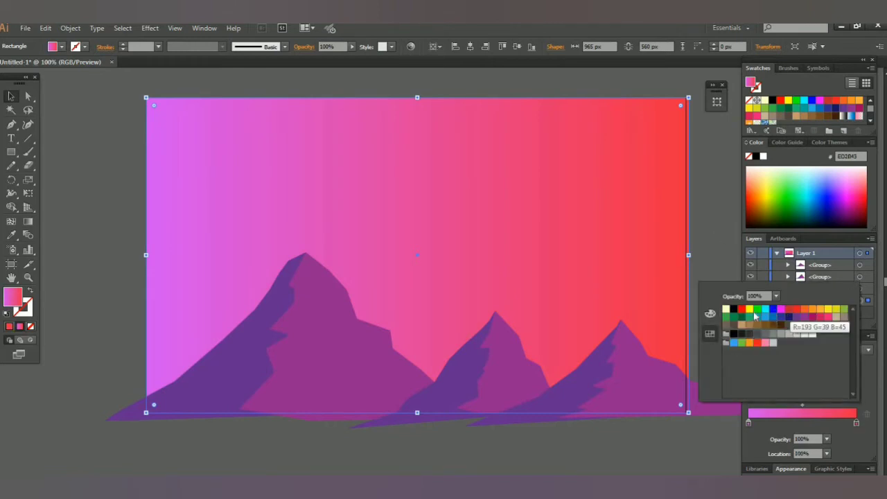
click(742, 308)
click(710, 313)
mouse_move(763, 337)
mouse_down()
mouse_move(783, 338)
mouse_move(771, 355)
mouse_up()
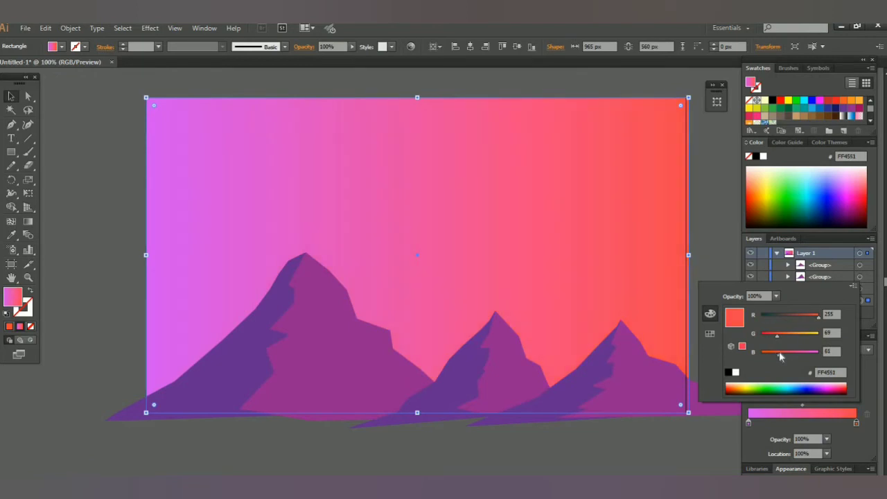
drag(814, 320, 805, 321)
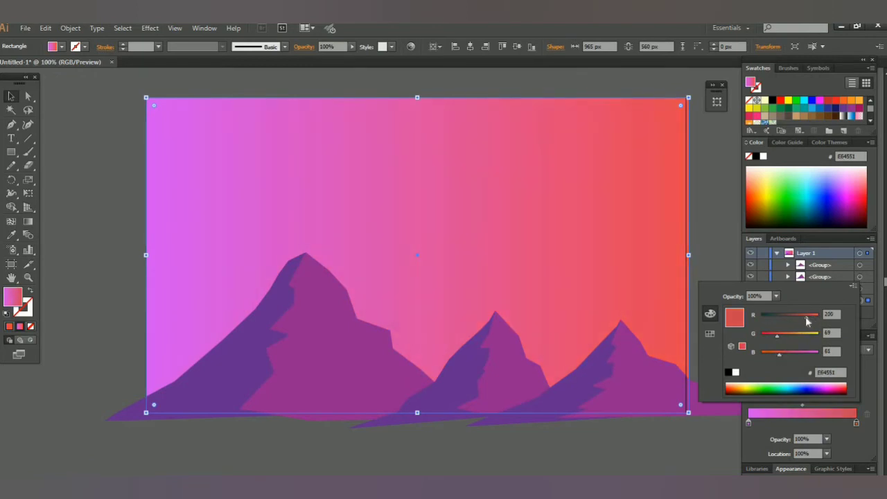
click(714, 237)
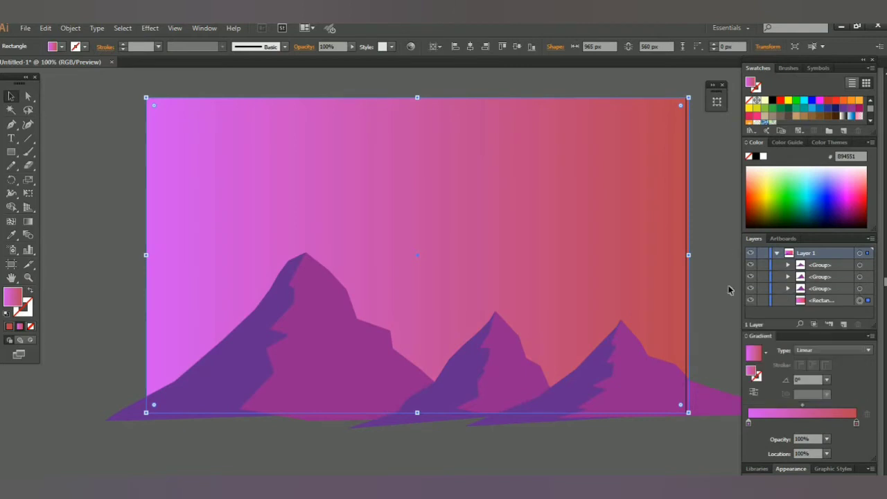
click(711, 298)
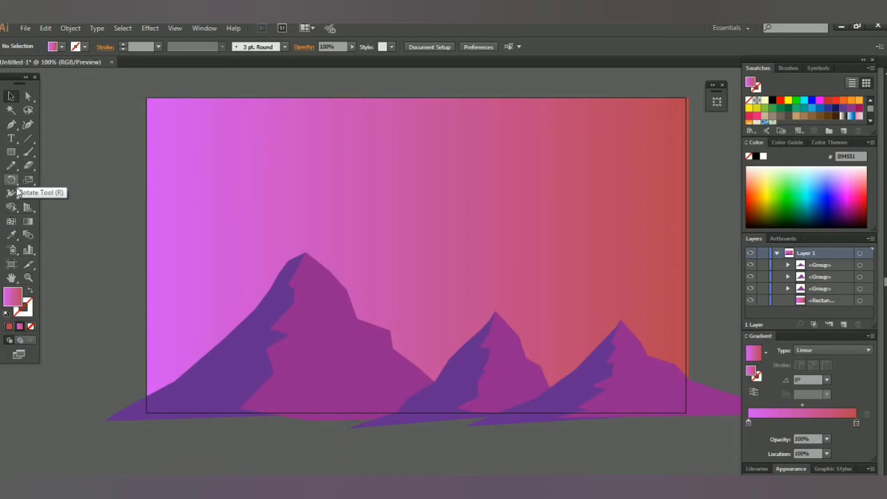
Draw a large pale-yellow circle over the left mountain with the Ellipse tool.
click(16, 154)
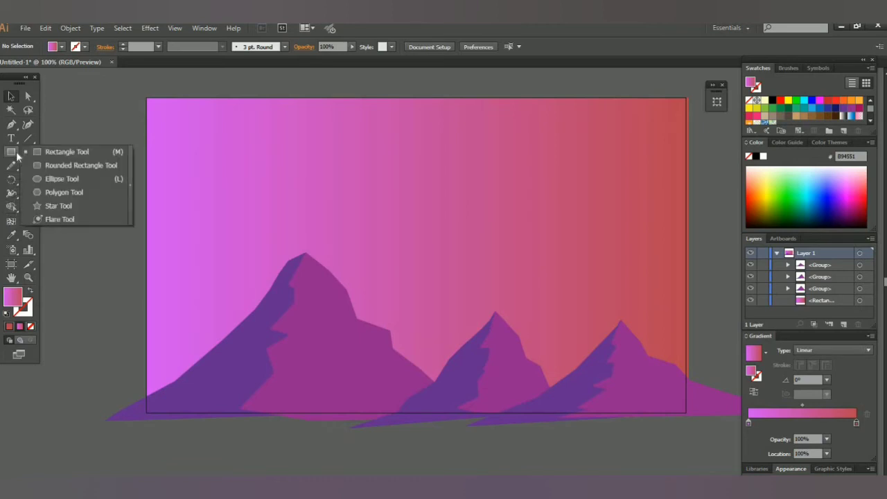
click(62, 178)
mouse_move(202, 177)
mouse_down()
mouse_move(307, 262)
mouse_move(427, 388)
mouse_up()
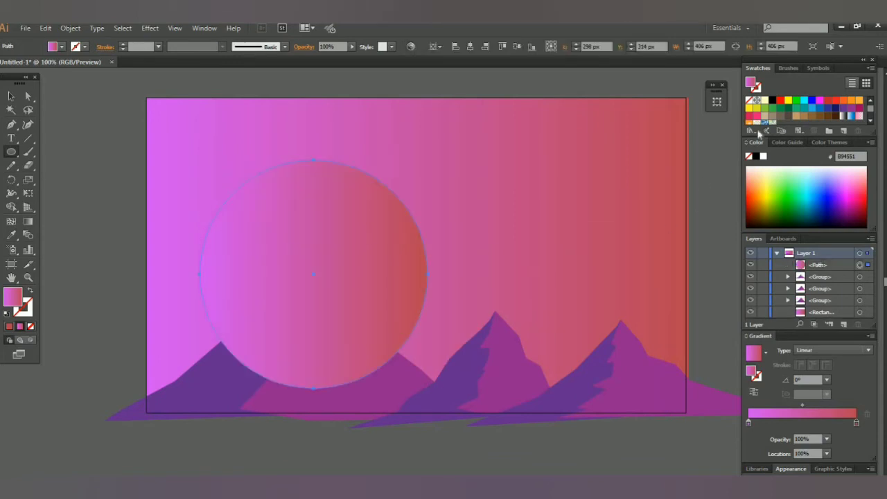
click(766, 104)
click(70, 28)
mouse_move(89, 53)
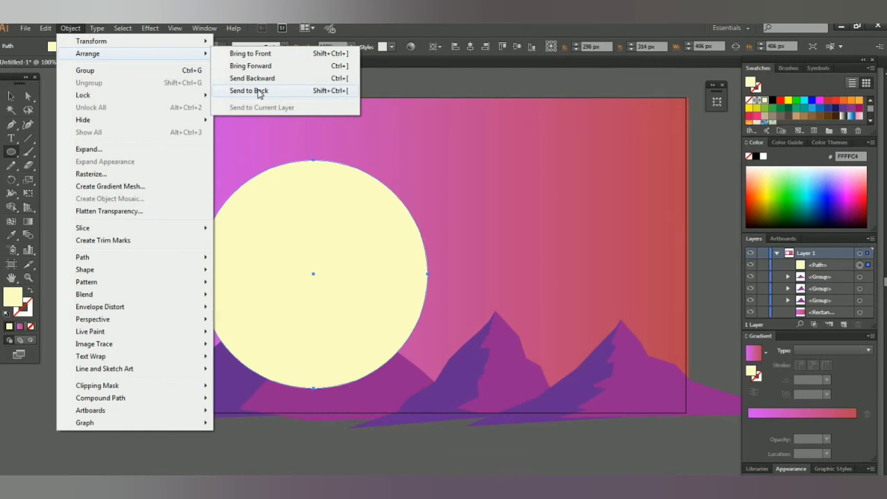
Send the moon backward step by step until it sits behind all three mountains.
click(259, 92)
key(ctrl+z)
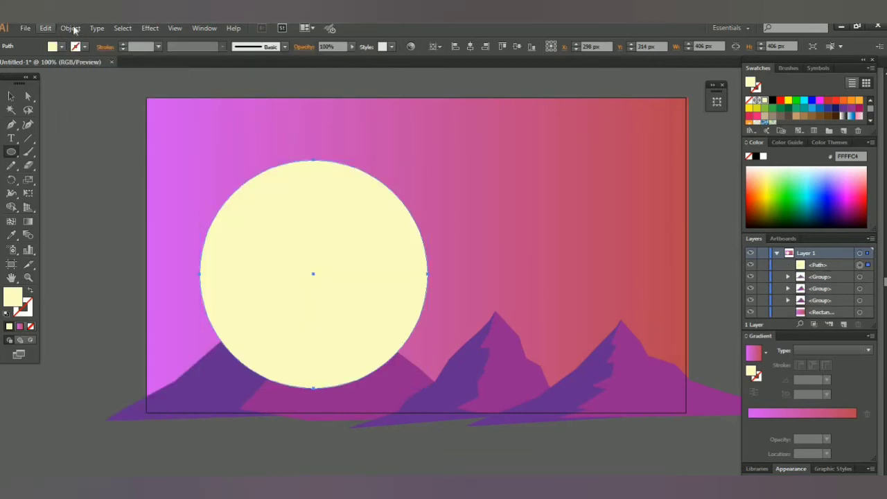
click(70, 28)
click(242, 78)
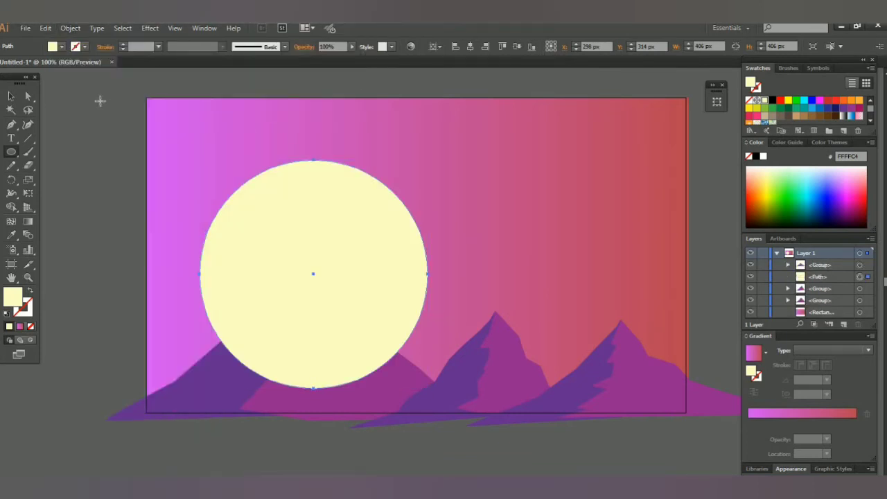
click(70, 28)
click(246, 78)
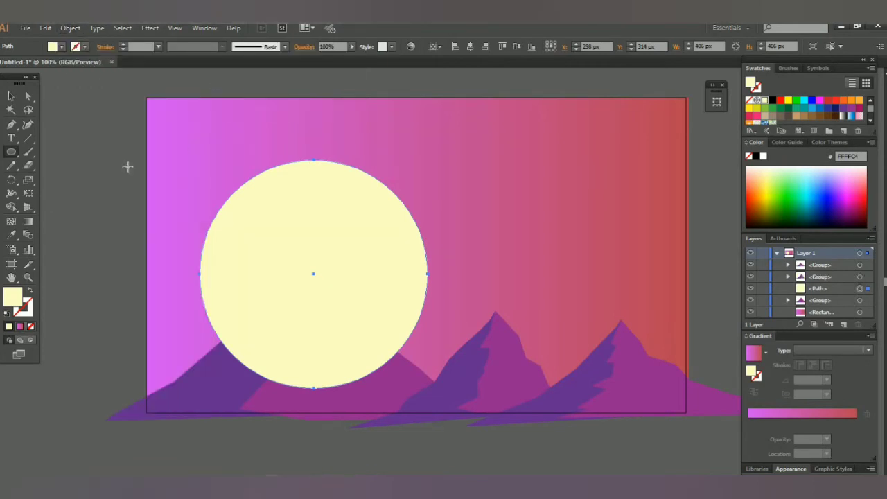
click(96, 28)
mouse_move(88, 53)
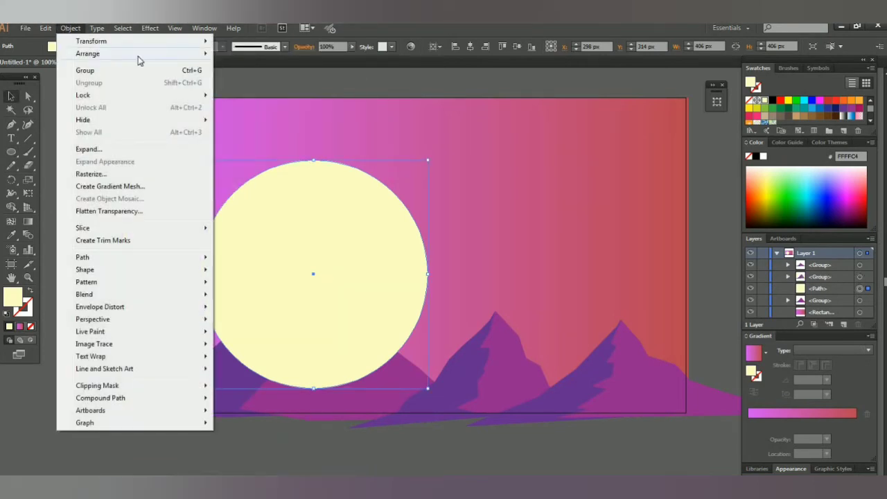
click(247, 78)
click(115, 127)
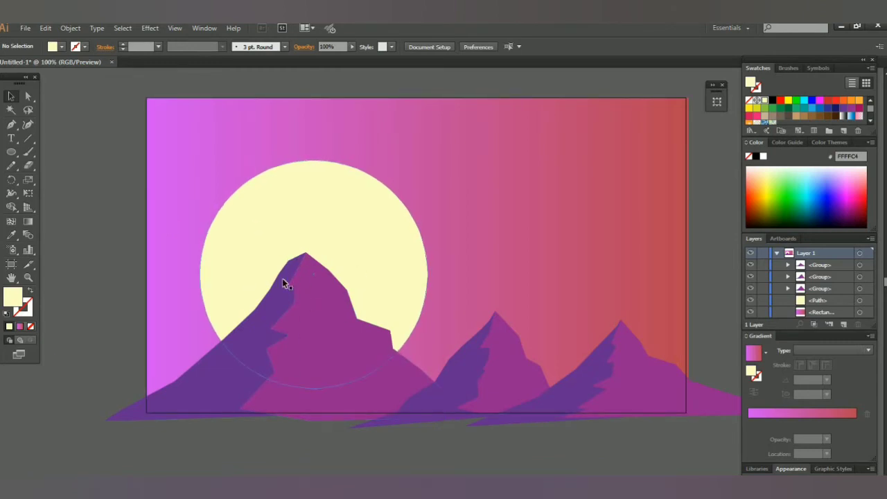
Choose the Ellipse tool from the shape tools flyout.
click(16, 155)
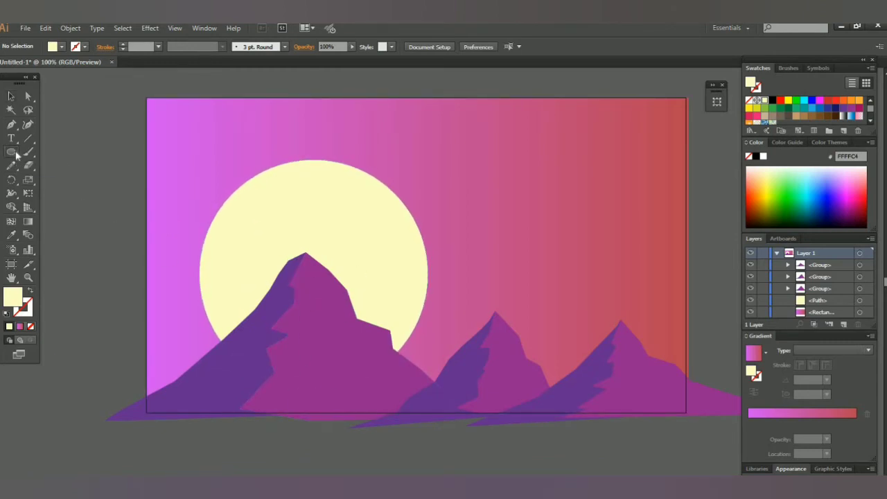
drag(16, 155, 52, 182)
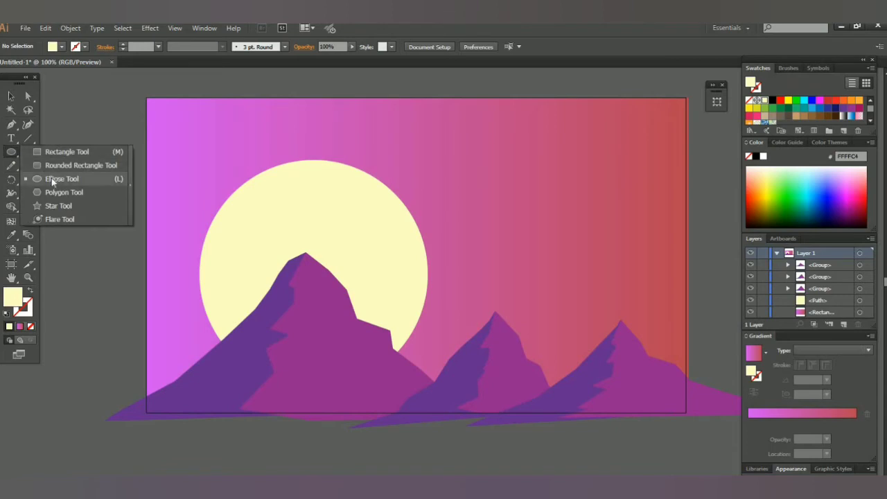
click(52, 181)
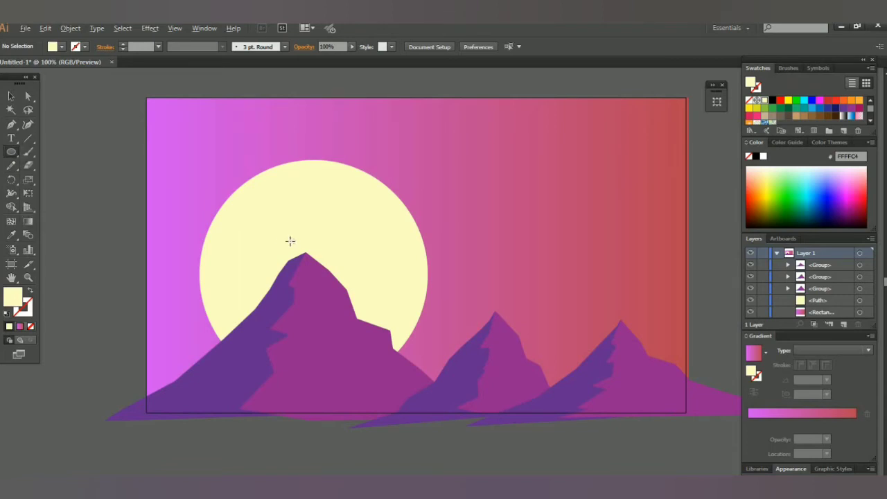
Draw a small crater ellipse on the moon with lowered opacity and a red fill.
scroll(291, 240, up, 3)
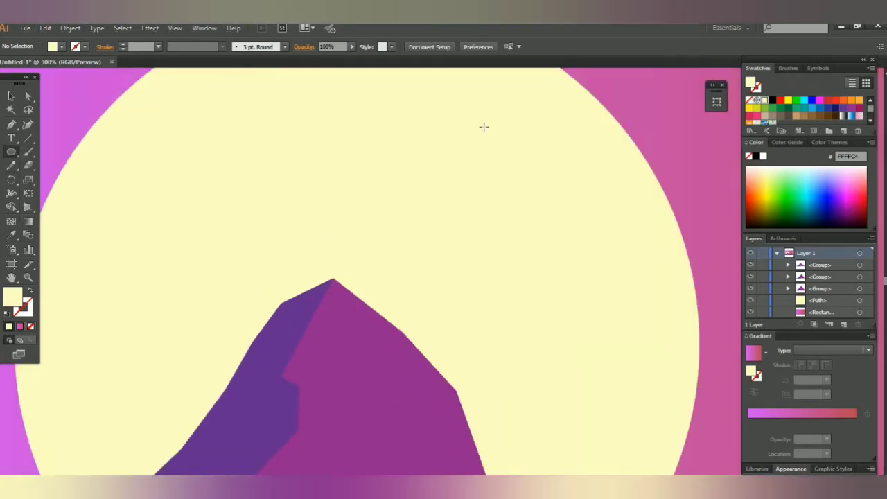
drag(483, 127, 492, 133)
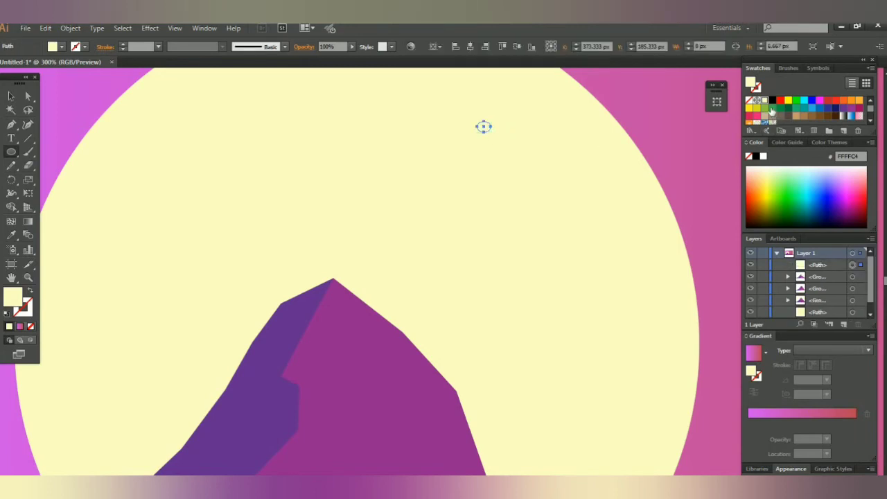
click(788, 101)
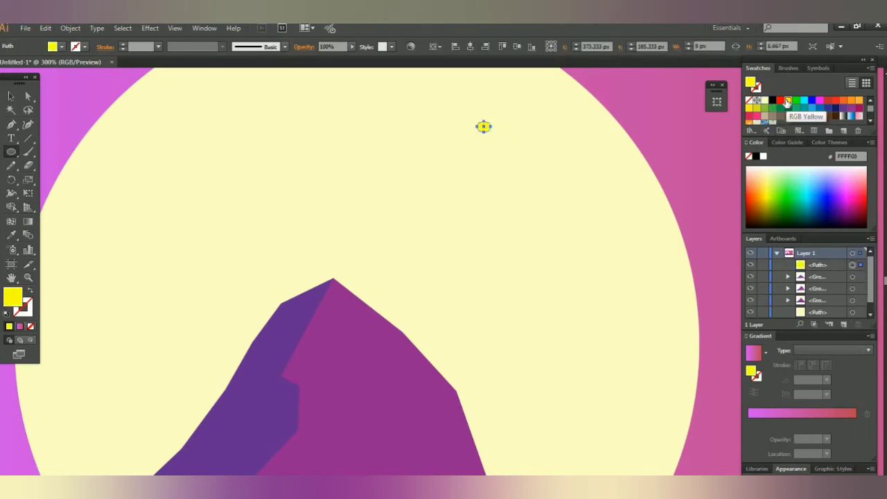
click(351, 47)
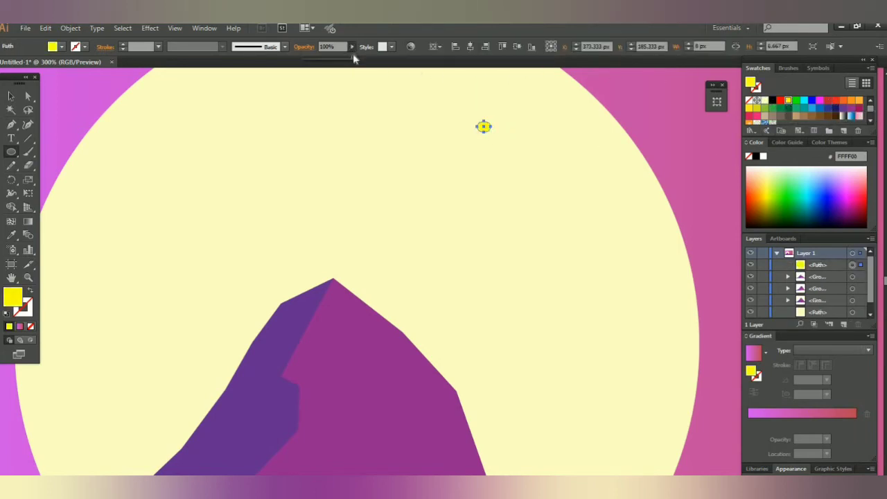
drag(355, 58, 326, 58)
click(827, 102)
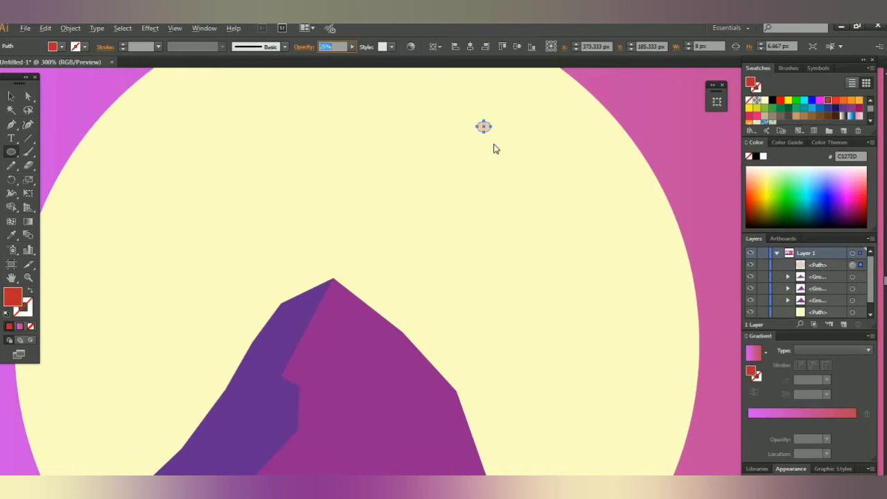
Draw a second, larger faded crater and move it into place on the moon.
drag(484, 138, 506, 154)
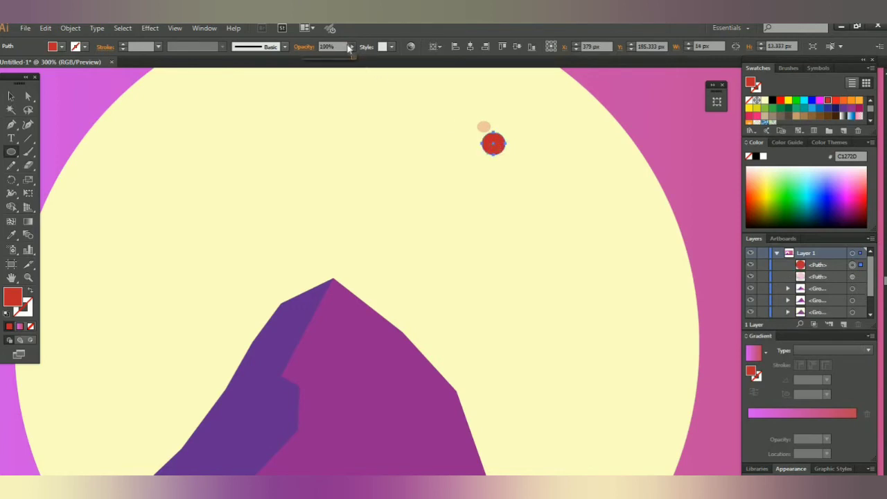
drag(350, 47, 321, 59)
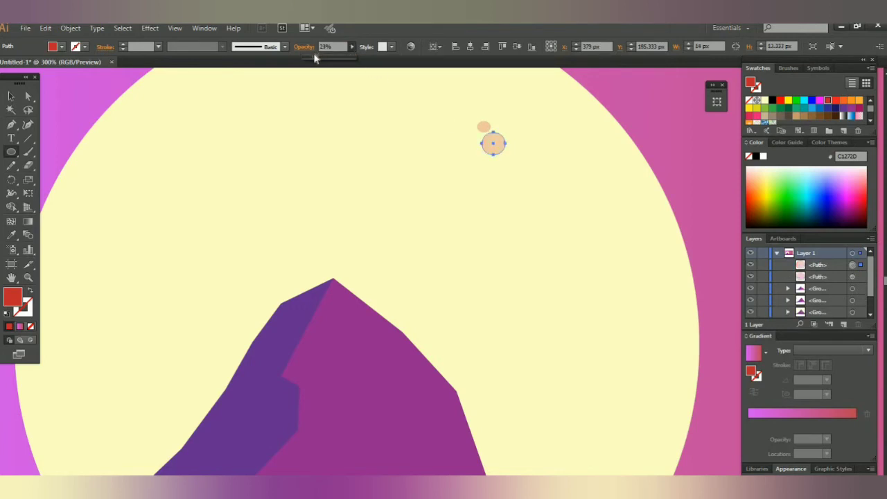
drag(315, 58, 315, 58)
key(v)
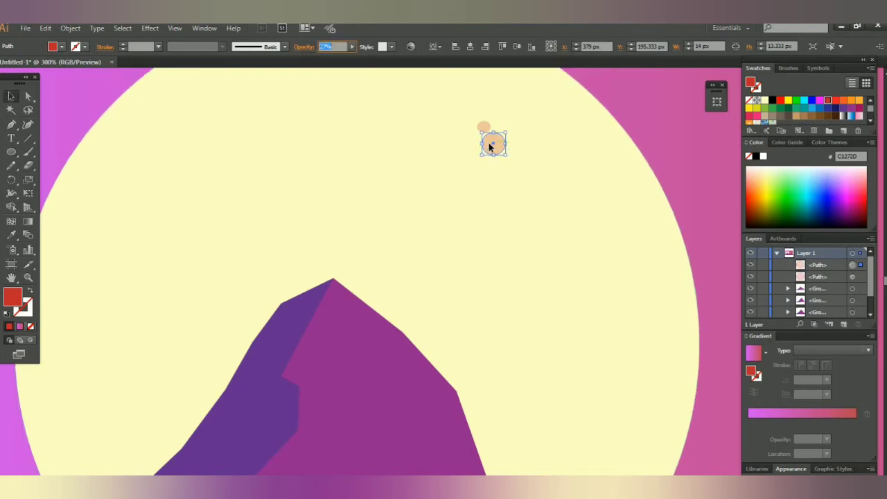
mouse_move(494, 144)
mouse_down()
mouse_move(550, 219)
mouse_move(529, 305)
mouse_move(549, 296)
mouse_move(533, 280)
mouse_up()
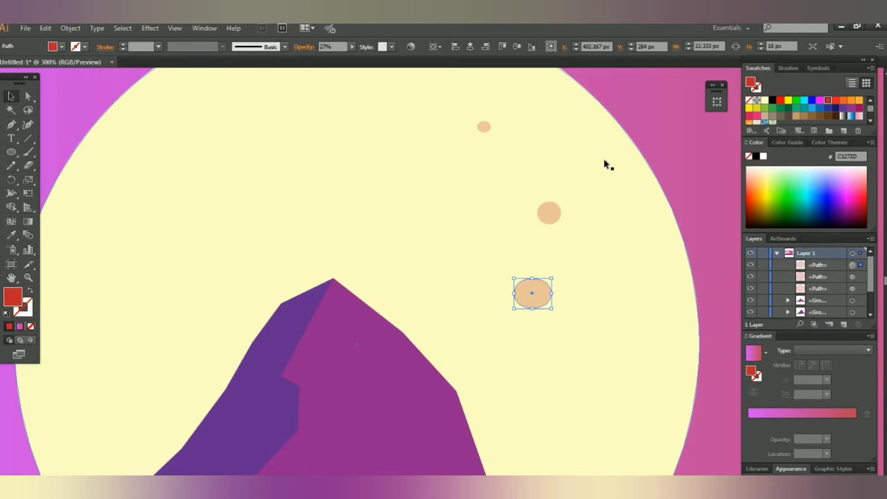
drag(534, 279, 534, 278)
Paint a curved arc near the moon's right edge with the Paintbrush and rotate it to follow the rim.
click(32, 154)
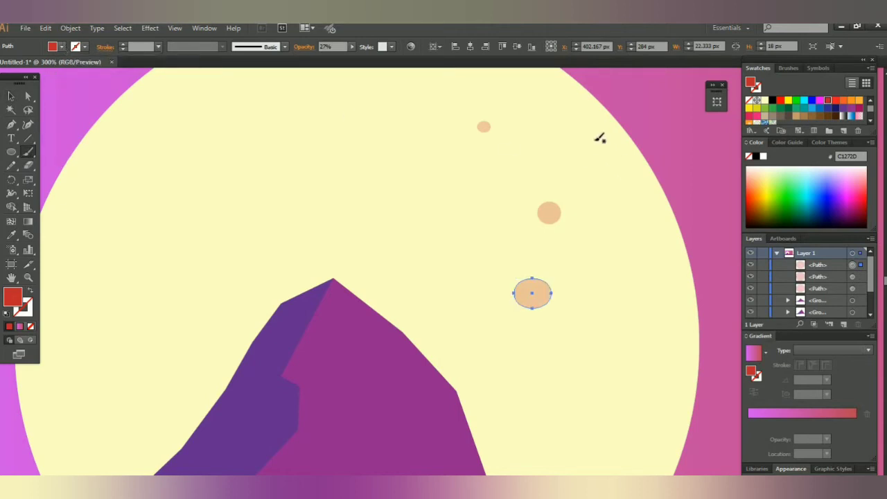
drag(595, 138, 619, 233)
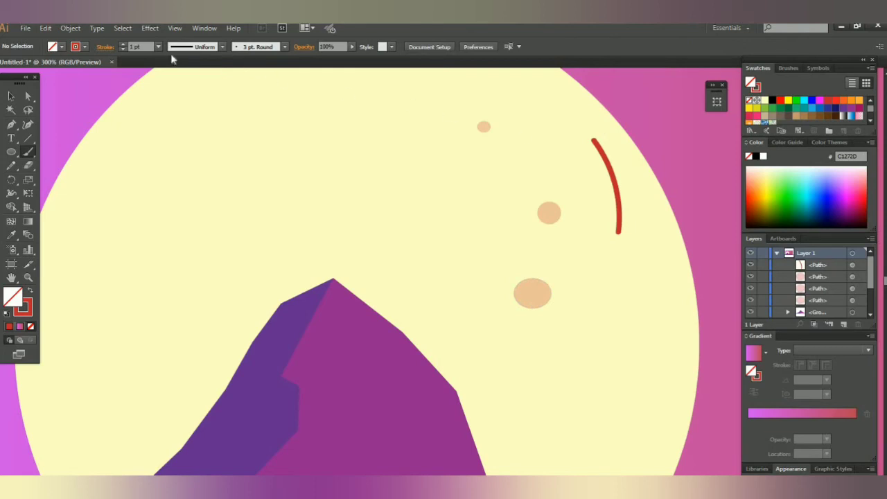
click(11, 95)
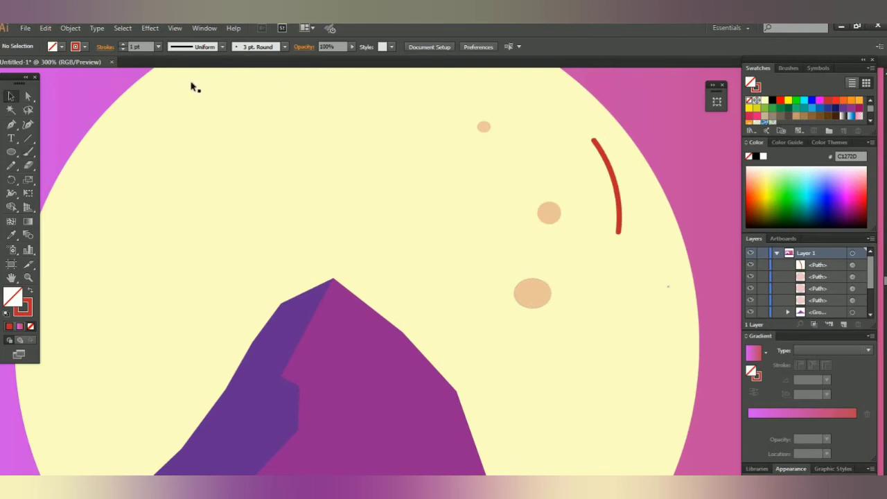
click(620, 192)
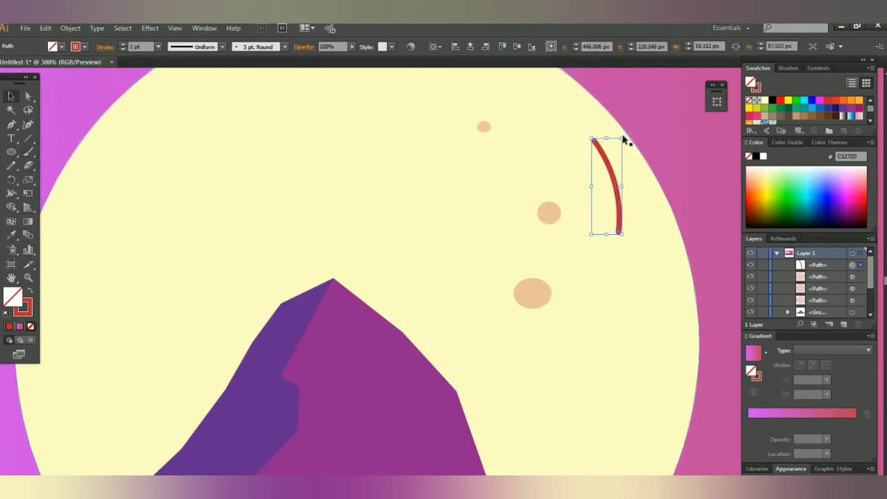
drag(623, 135, 608, 138)
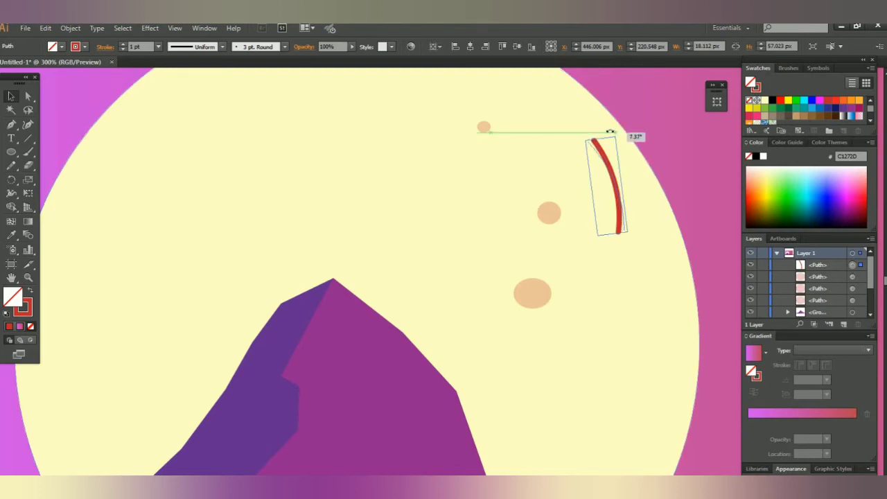
Fade the arc to 28% opacity and view the whole artboard.
click(352, 46)
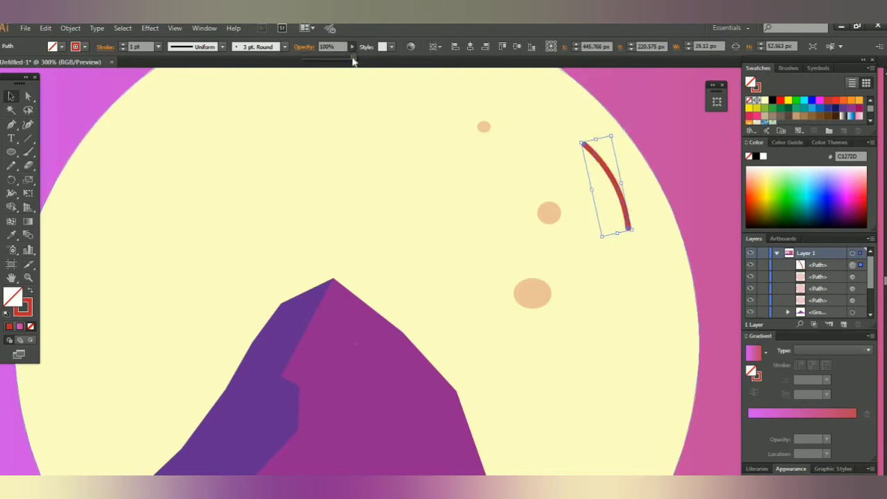
drag(355, 59, 317, 61)
key(Return)
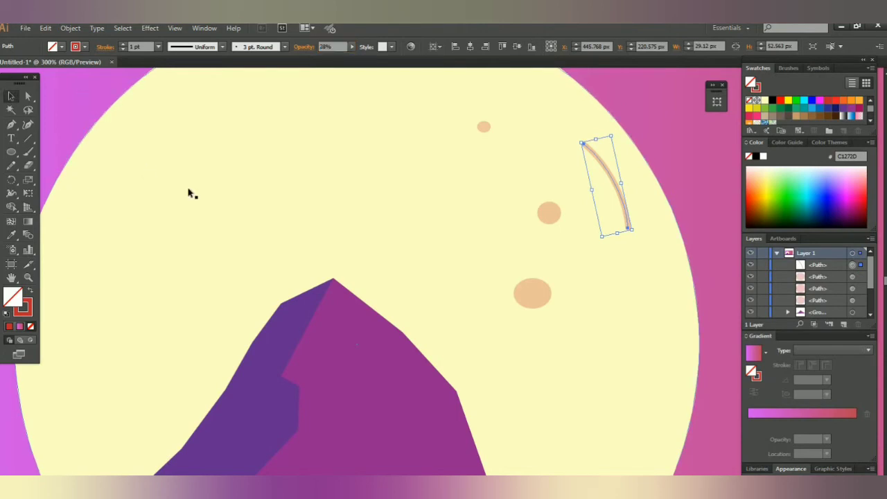
key(ctrl+1)
click(652, 195)
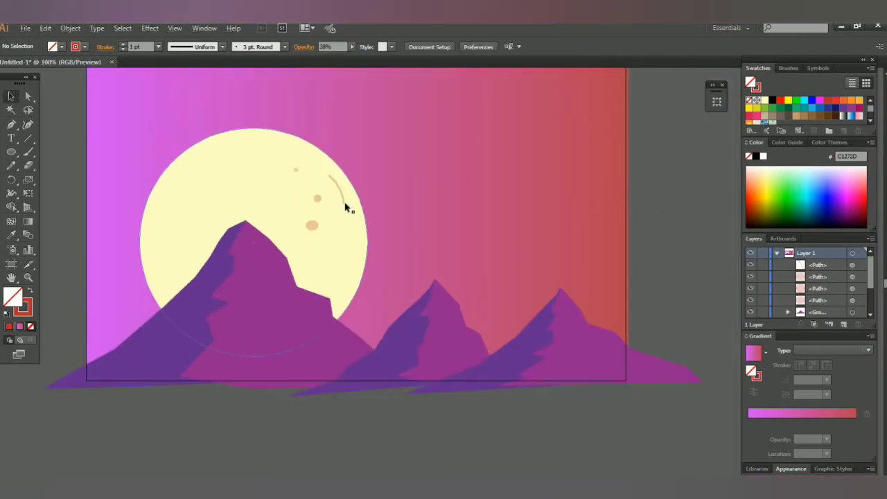
Thicken the arc highlight's stroke to 5 pt.
scroll(345, 199, up, 2)
scroll(344, 199, up, 1)
scroll(344, 199, up, 1)
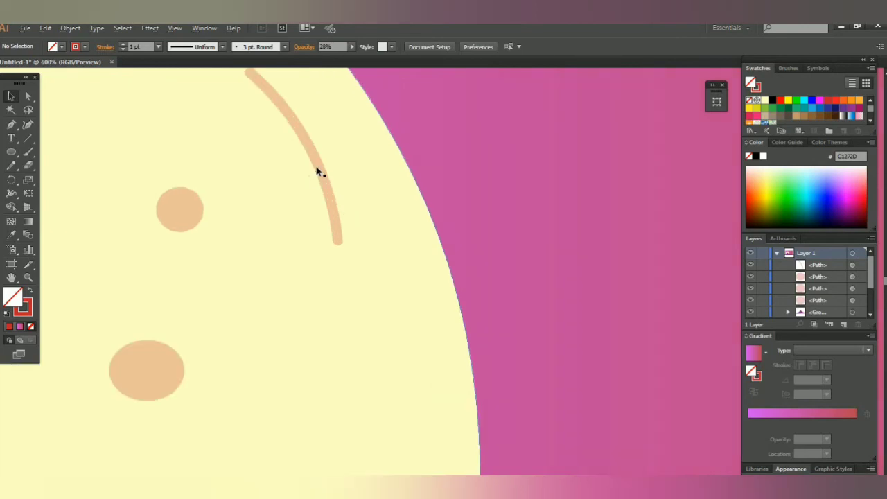
click(317, 173)
click(123, 44)
click(123, 43)
click(123, 43)
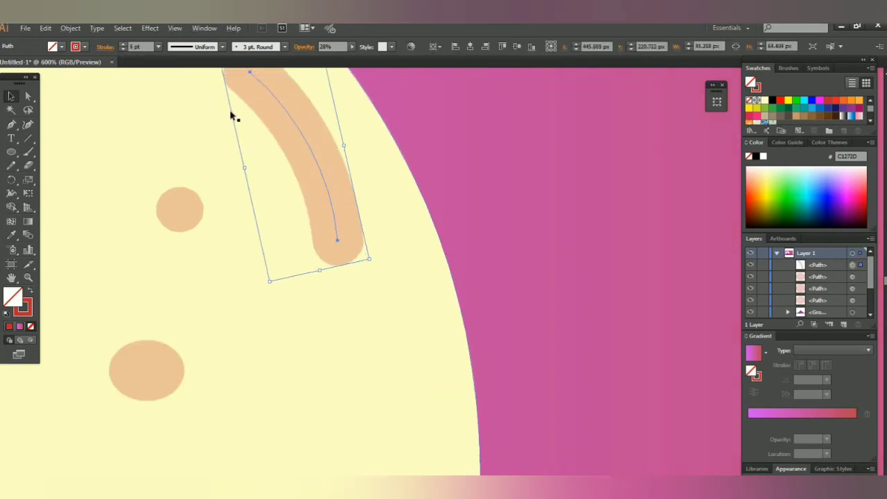
scroll(488, 234, down, 1)
scroll(488, 233, down, 2)
scroll(489, 233, down, 3)
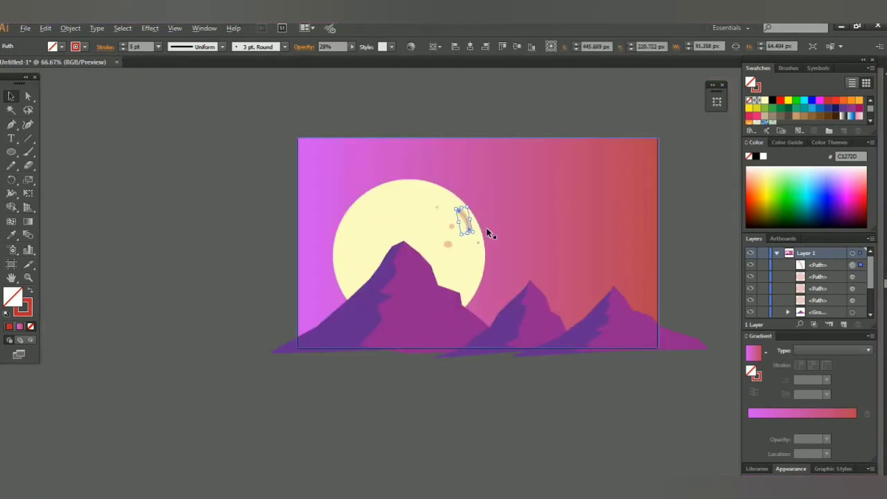
click(222, 207)
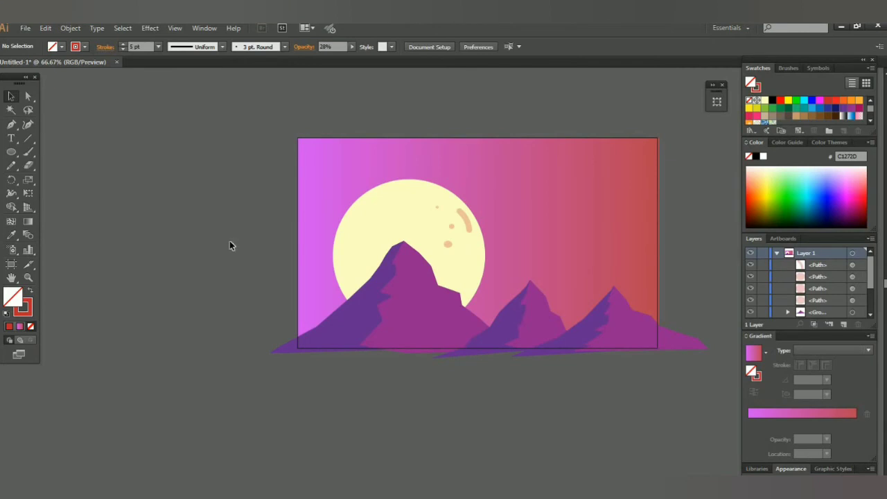
Enlarge the arc highlight slightly with the Selection tool.
scroll(230, 241, up, 3)
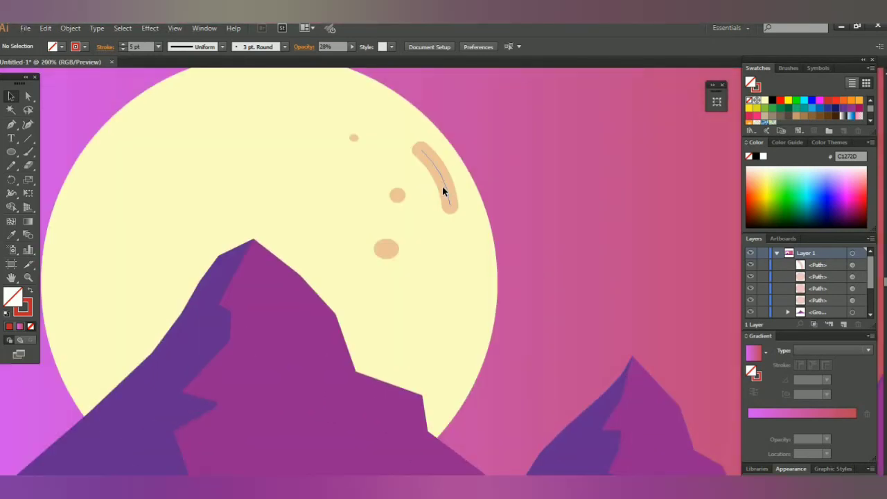
click(442, 185)
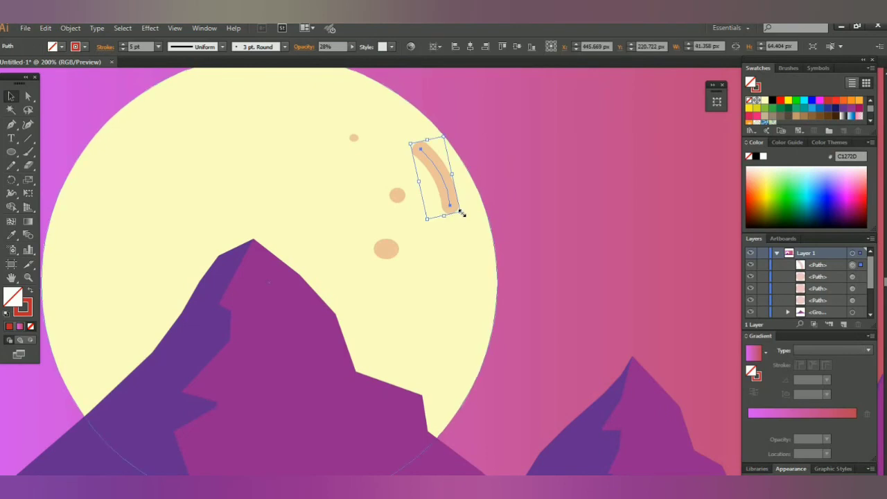
drag(461, 213, 455, 262)
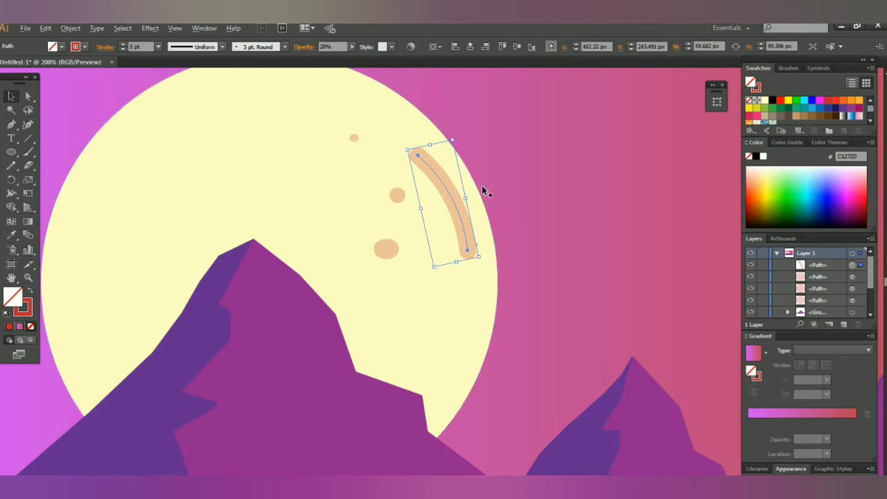
key(ctrl+0)
click(252, 173)
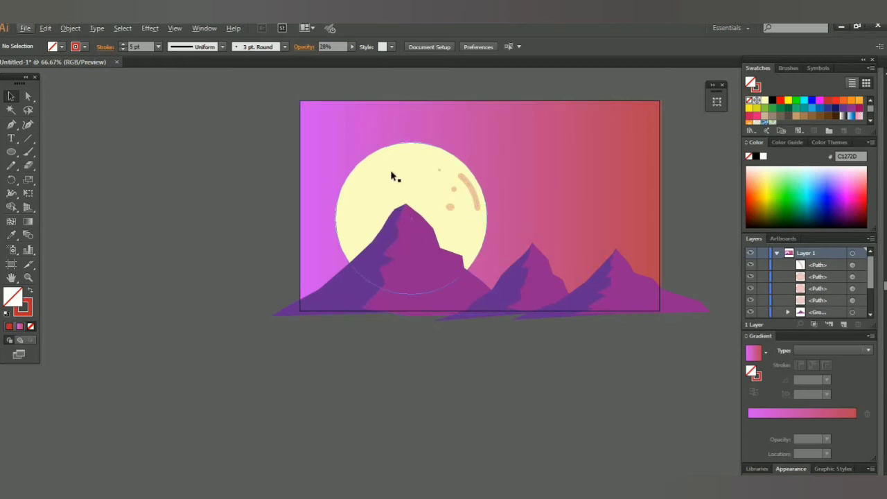
Nudge the small crater dot slightly on the moon.
scroll(392, 176, up, 3)
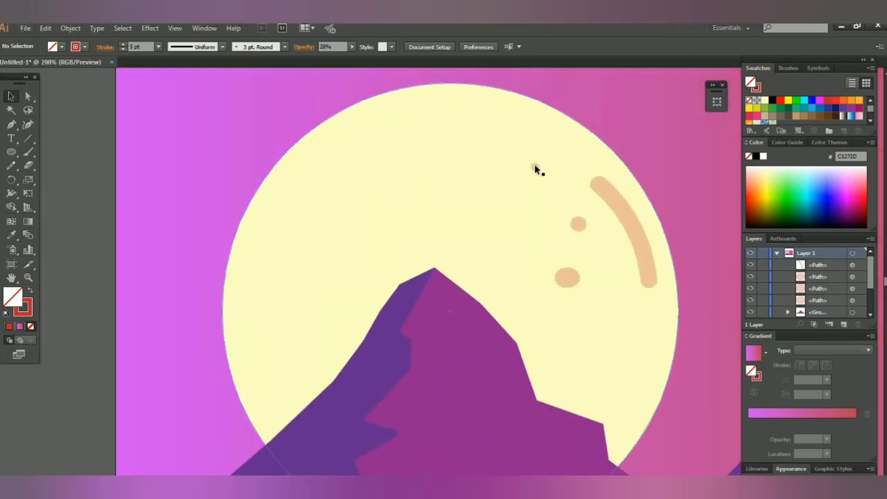
click(535, 166)
drag(537, 167, 543, 166)
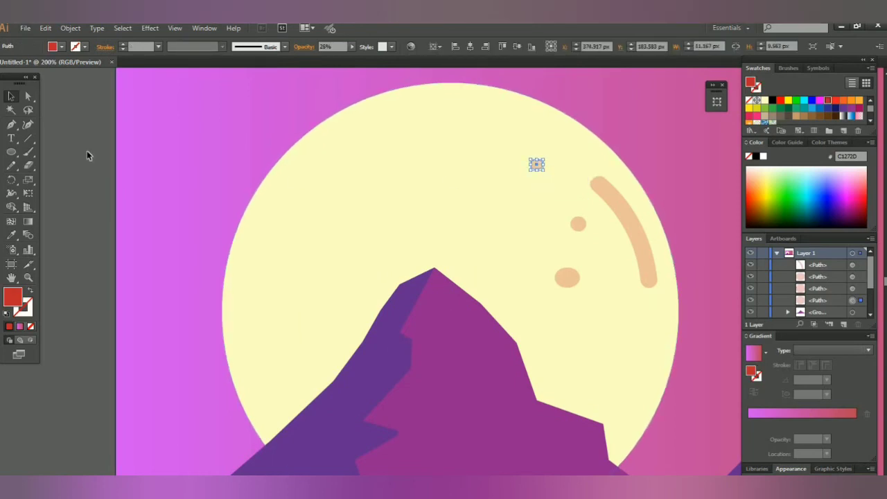
click(160, 409)
Lower the arc highlight's stroke weight to 3 pt.
click(640, 243)
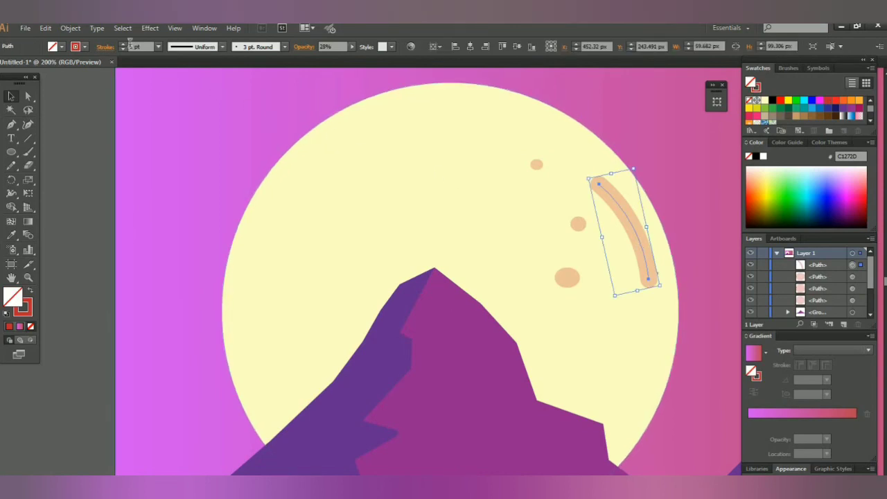
click(123, 49)
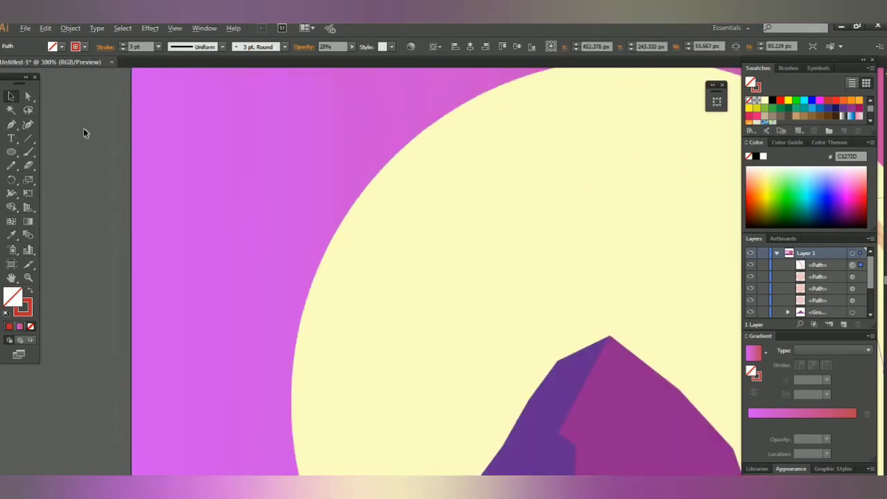
key(ctrl+plus)
key(ctrl+plus)
key(ctrl+0)
click(52, 174)
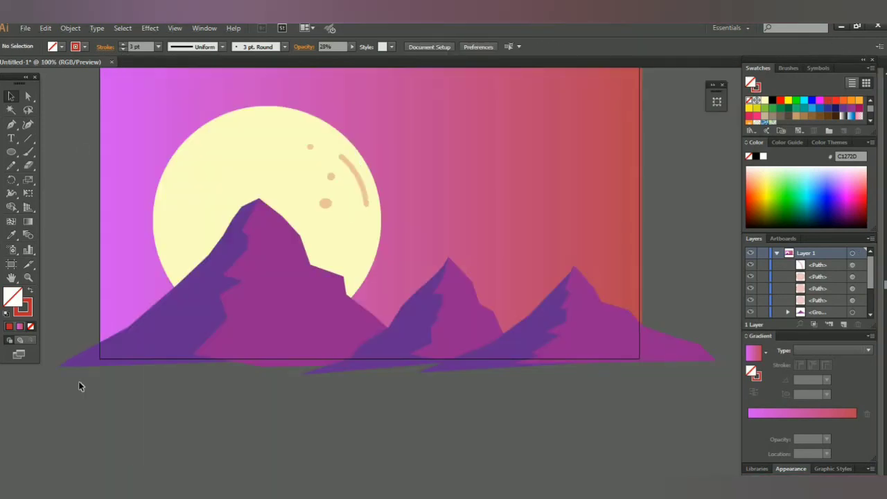
Draw a pale-yellow (FFFFC4) rectangle over the whole artboard with the Rectangle tool.
drag(11, 151, 42, 158)
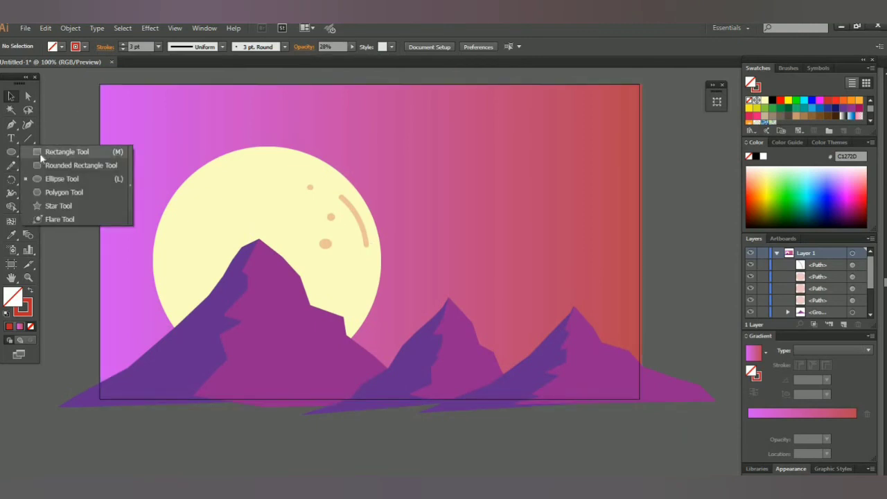
click(41, 154)
click(9, 327)
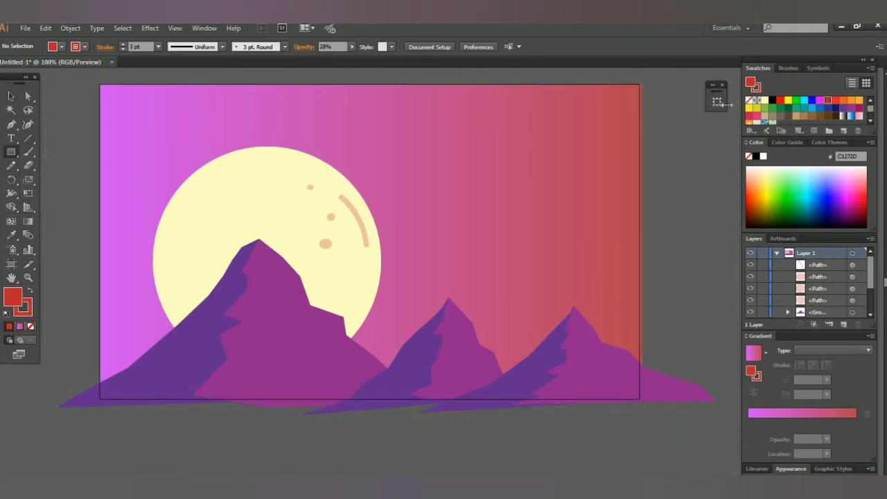
click(765, 103)
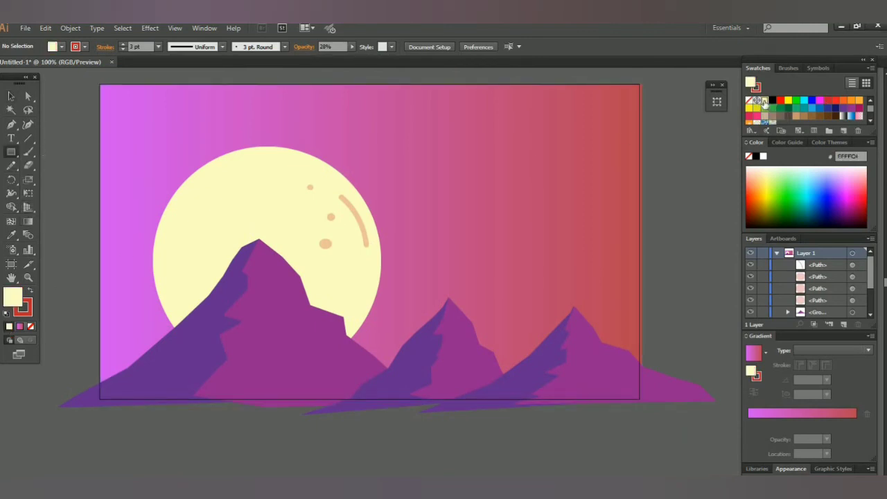
drag(98, 81, 639, 398)
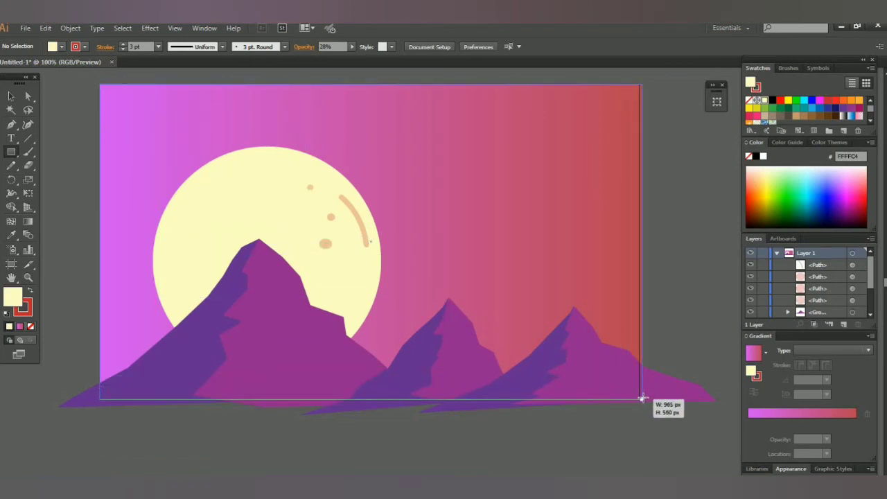
drag(639, 399, 639, 397)
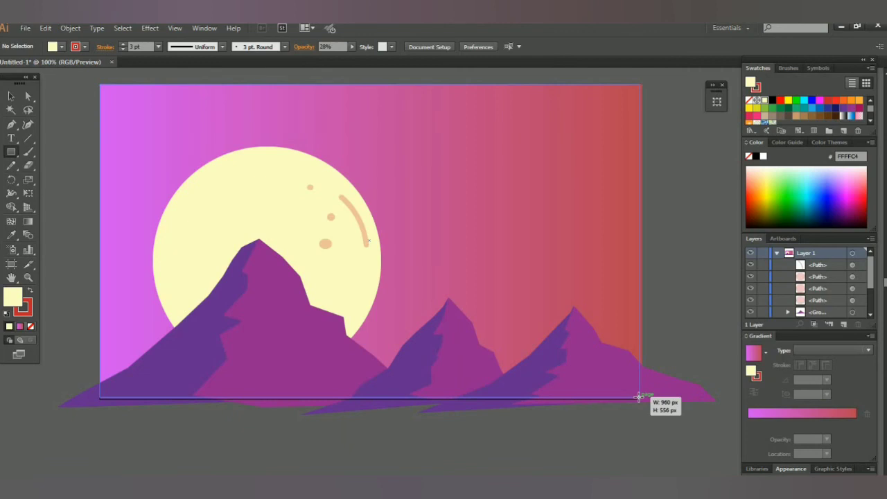
drag(638, 399, 639, 399)
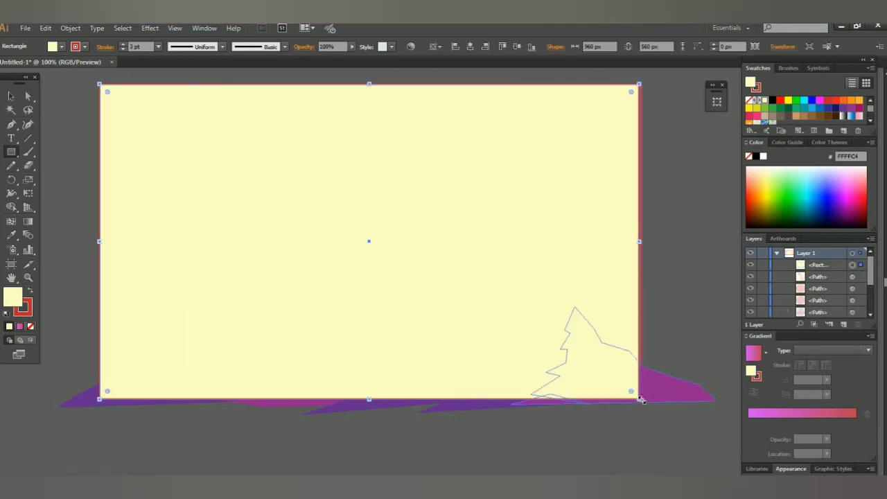
Stretch the rectangle's top and left edges slightly past the artboard.
click(681, 309)
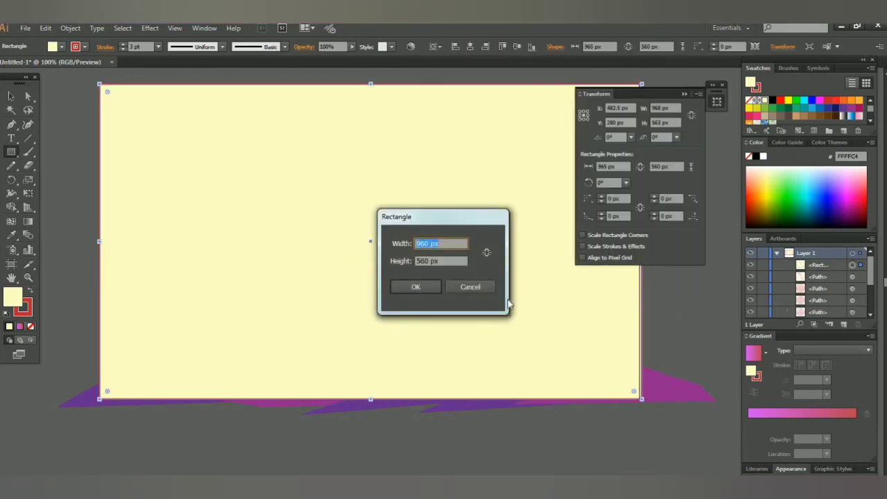
key(Escape)
click(721, 85)
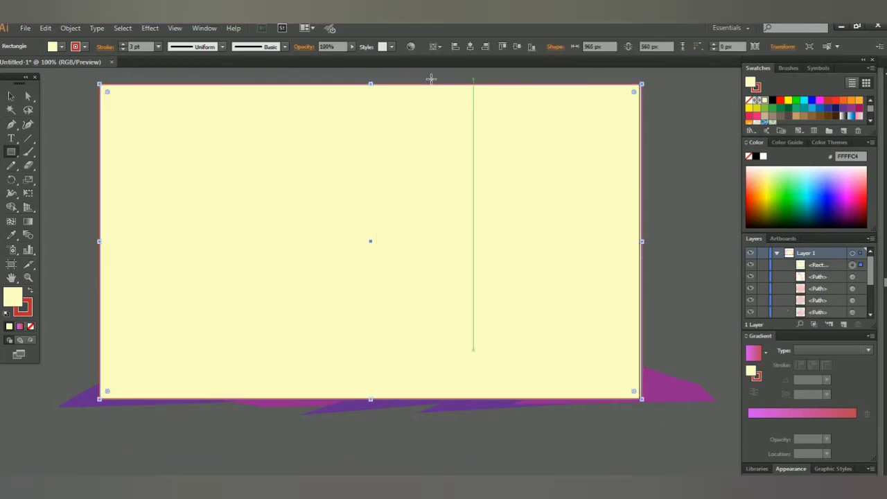
key(v)
drag(370, 83, 372, 84)
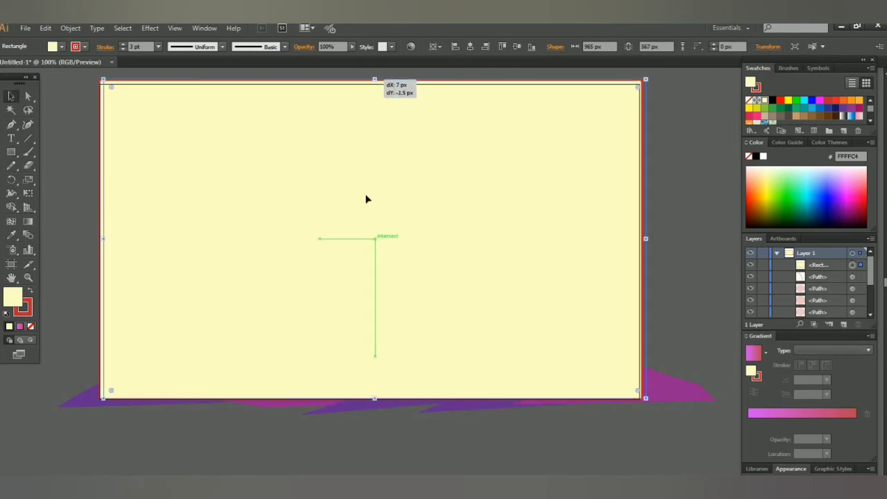
drag(375, 401, 375, 398)
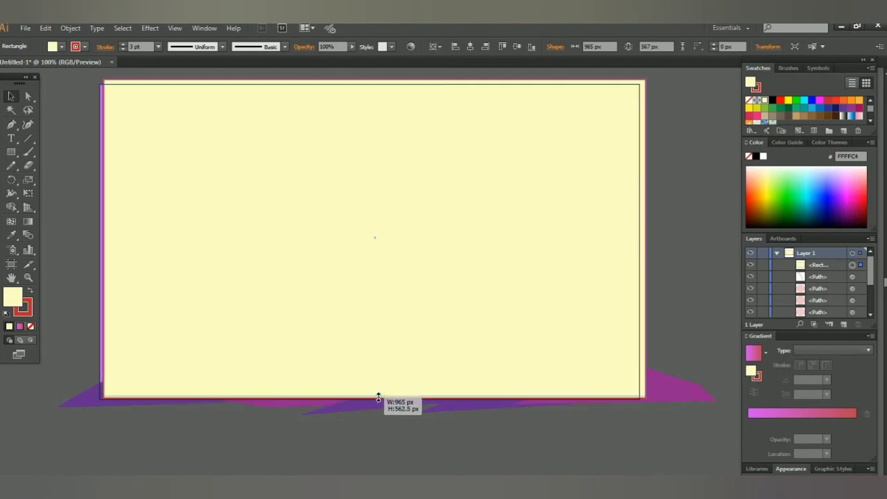
drag(106, 240, 99, 238)
key(shift+F8)
click(229, 465)
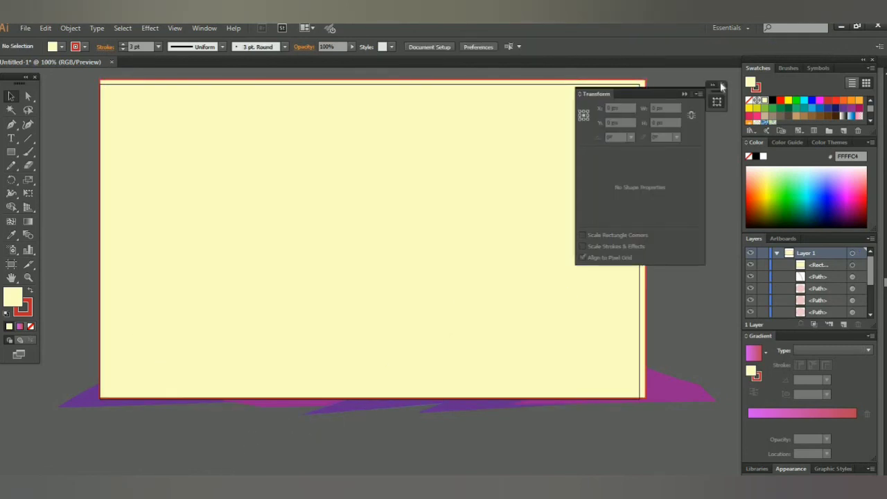
Select all the artwork and make a clipping mask from the rectangle.
click(721, 86)
key(ctrl+a)
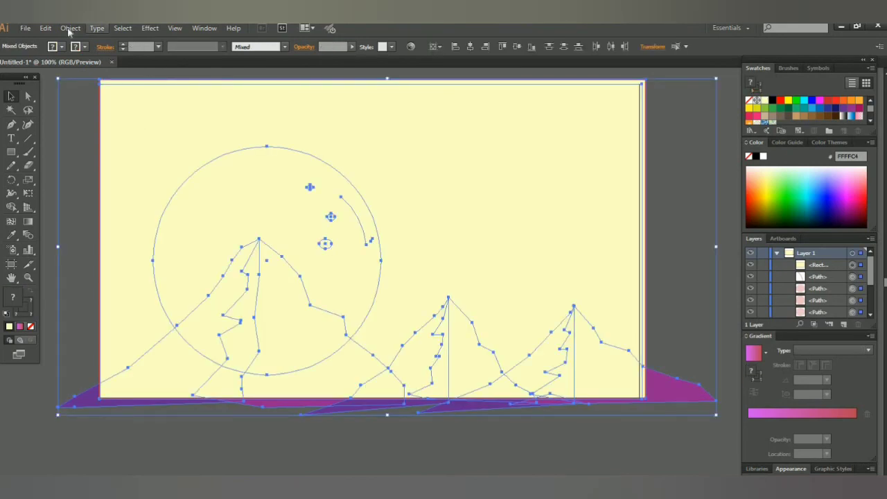
click(70, 28)
click(236, 387)
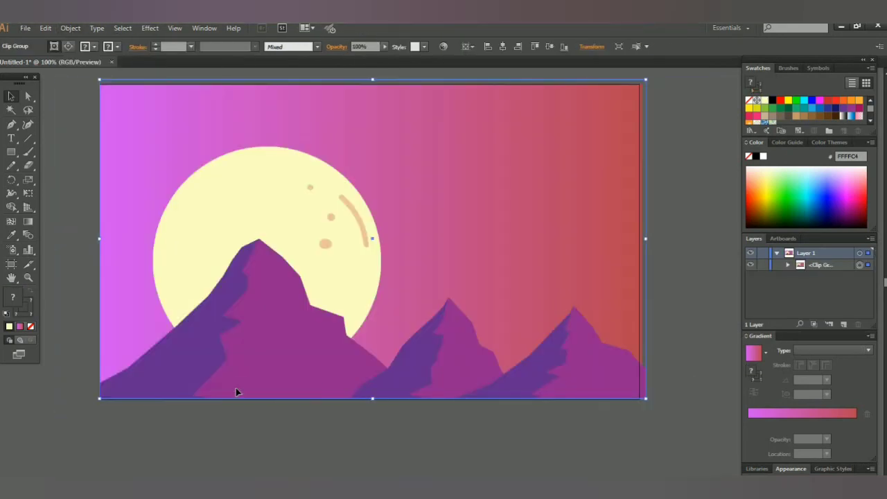
Undo an accidental resize of the clip group and check its selection.
drag(646, 80, 638, 86)
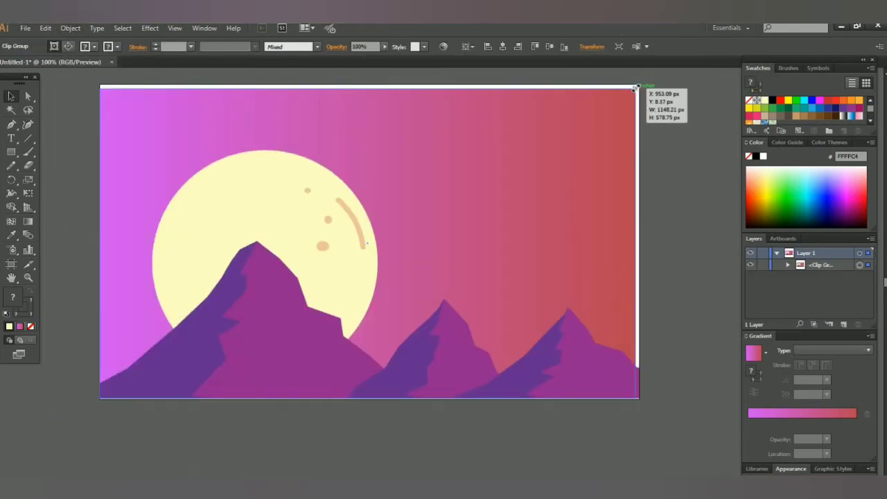
key(ctrl+z)
key(ctrl+z)
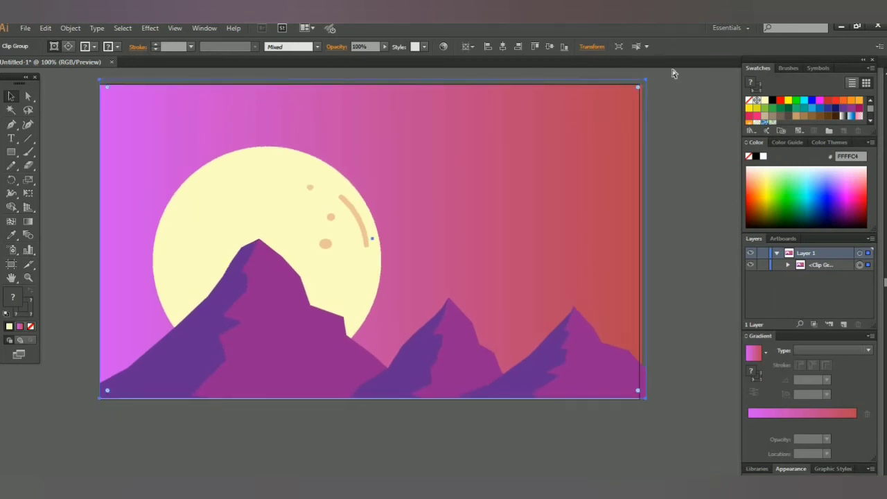
click(700, 102)
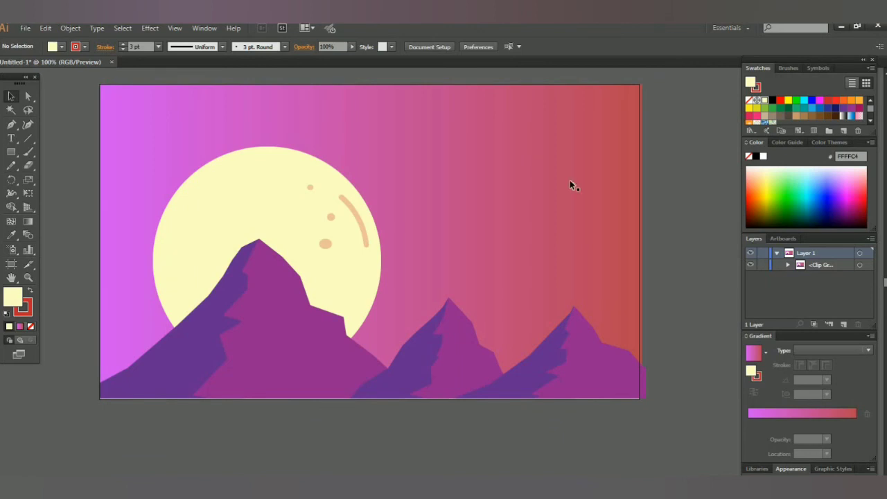
click(525, 175)
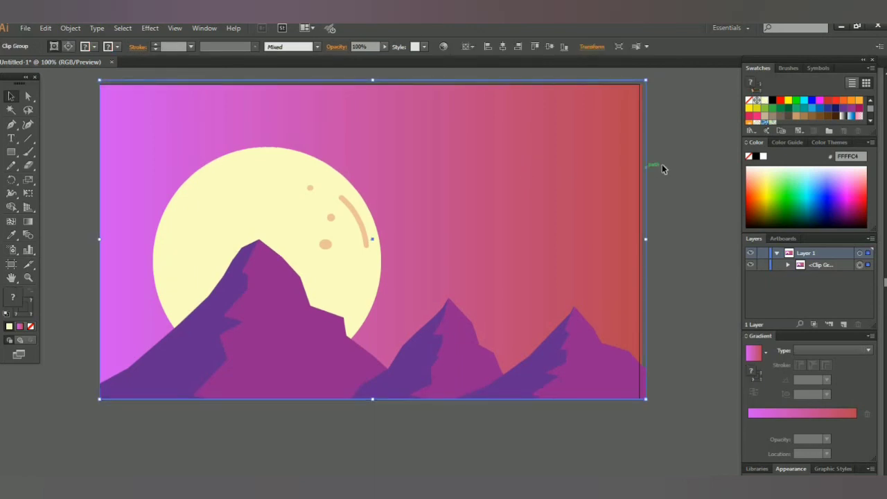
click(686, 164)
click(546, 142)
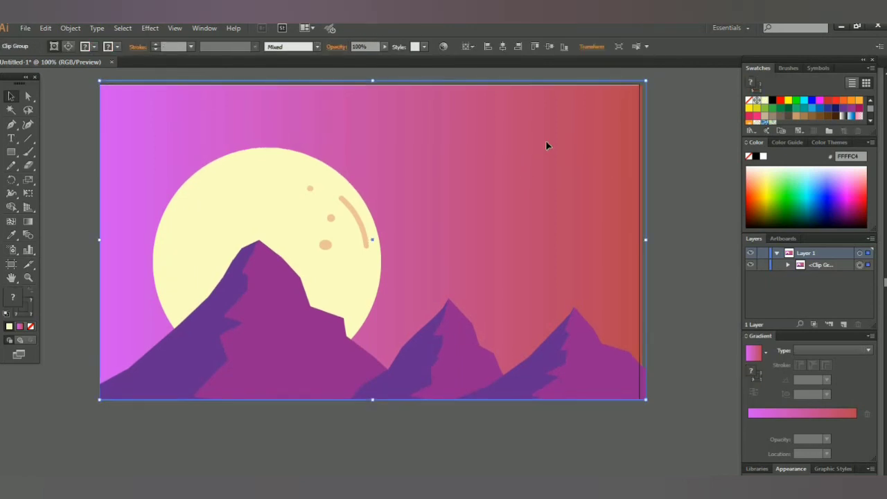
click(685, 132)
click(539, 142)
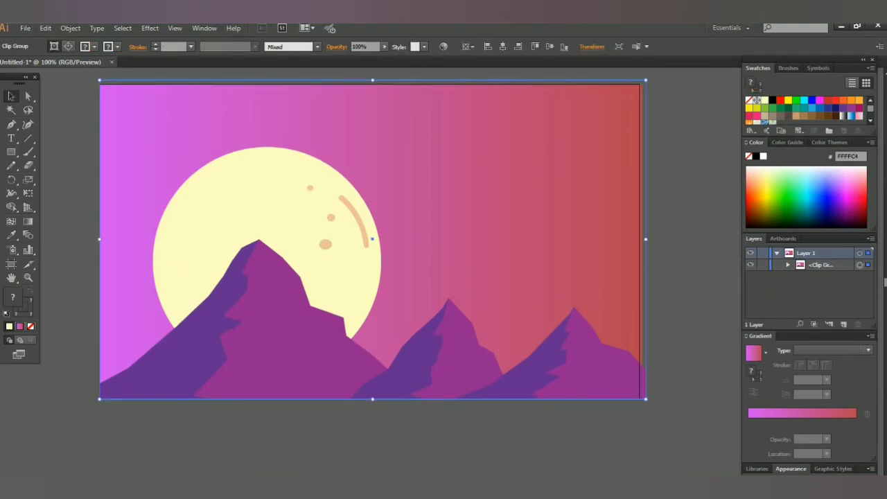